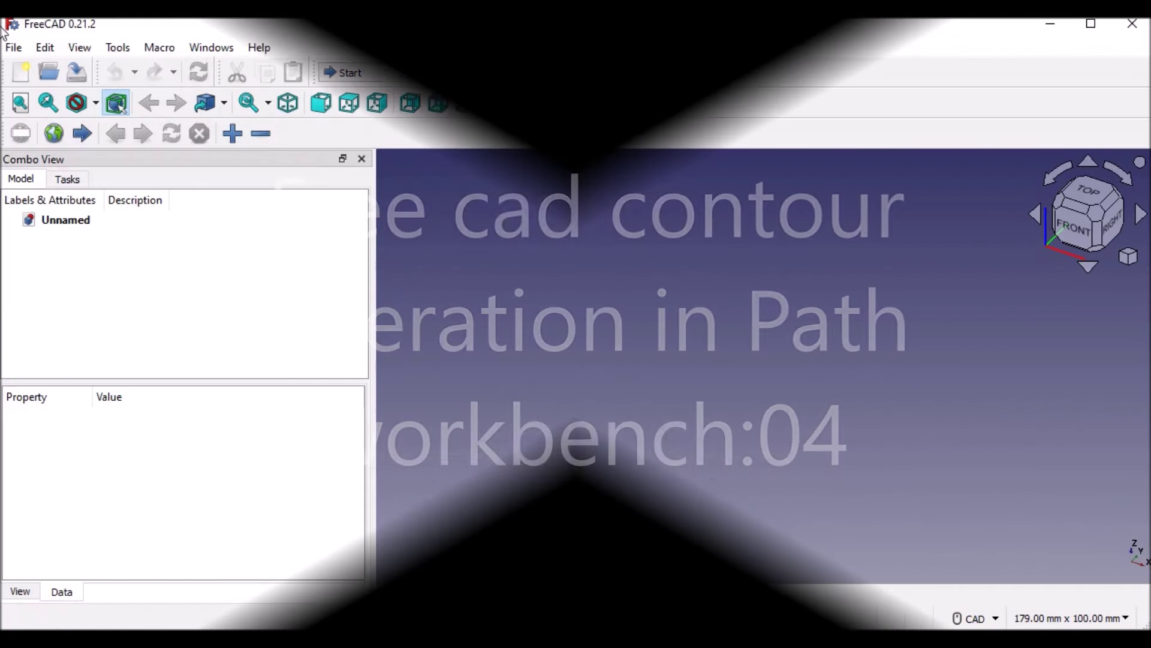
Step: Switch to the Part Design workbench and create a new body, then begin a sketch
{"action": "left_click", "coordinate": [423, 74]}
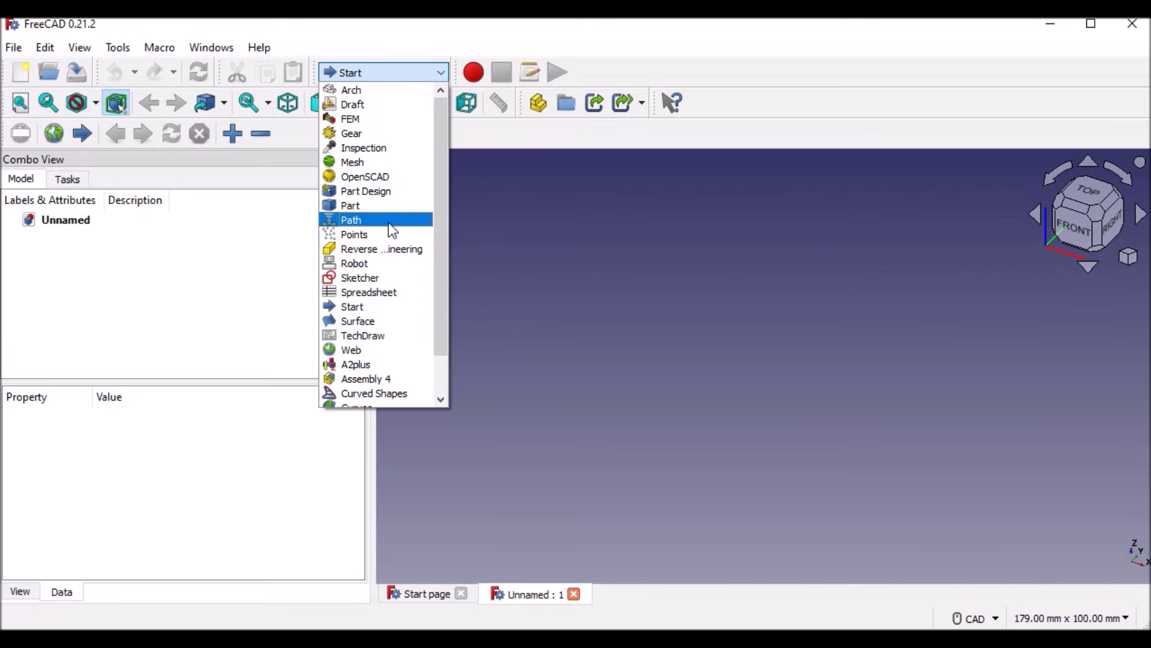
{"action": "left_click", "coordinate": [385, 191]}
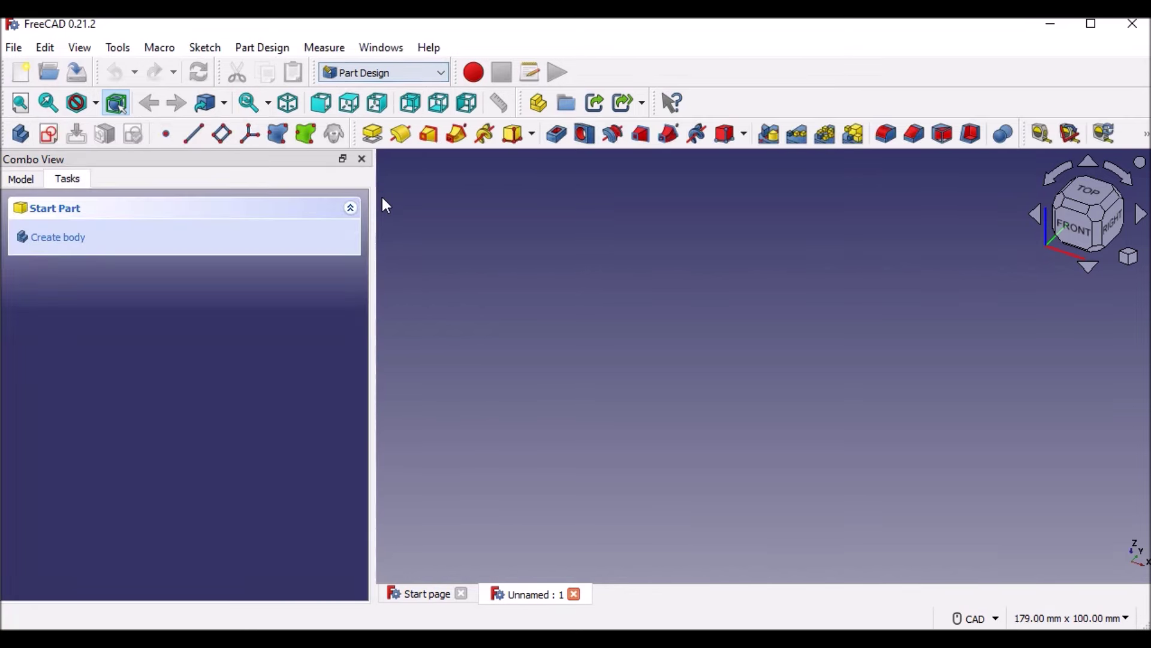
{"action": "left_click", "coordinate": [68, 241]}
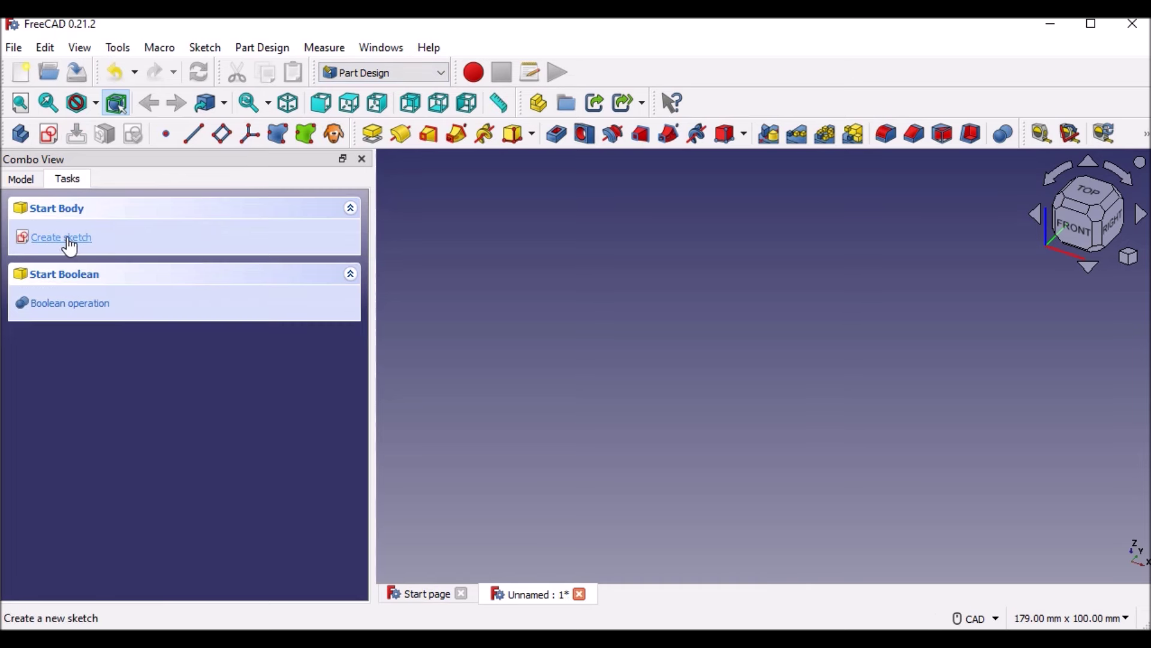
{"action": "left_click", "coordinate": [67, 236]}
Step: Start the sketch on the XY plane and pick the rounded rectangle shape
{"action": "left_click", "coordinate": [68, 289]}
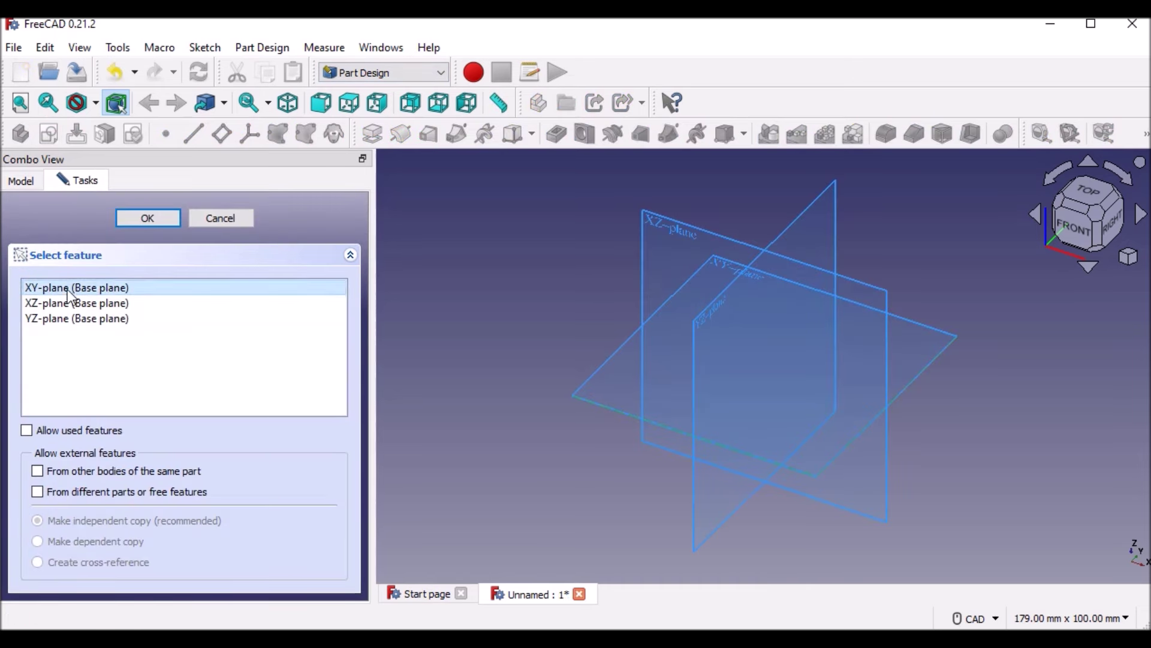
{"action": "left_click", "coordinate": [143, 224]}
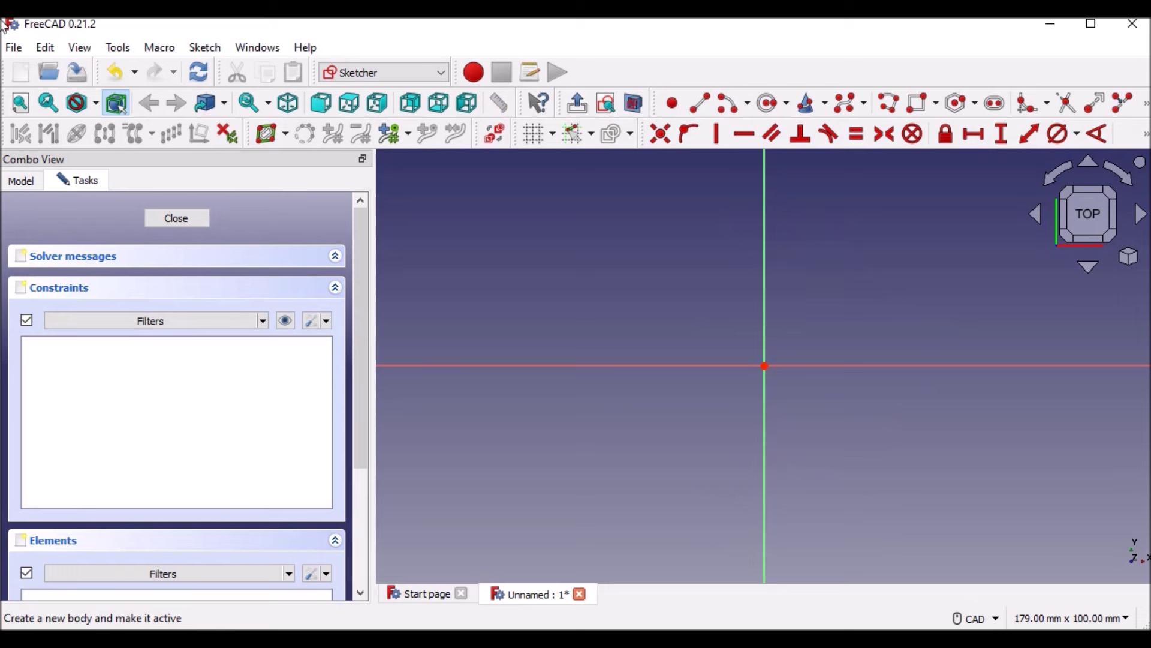
{"action": "left_click", "coordinate": [933, 106]}
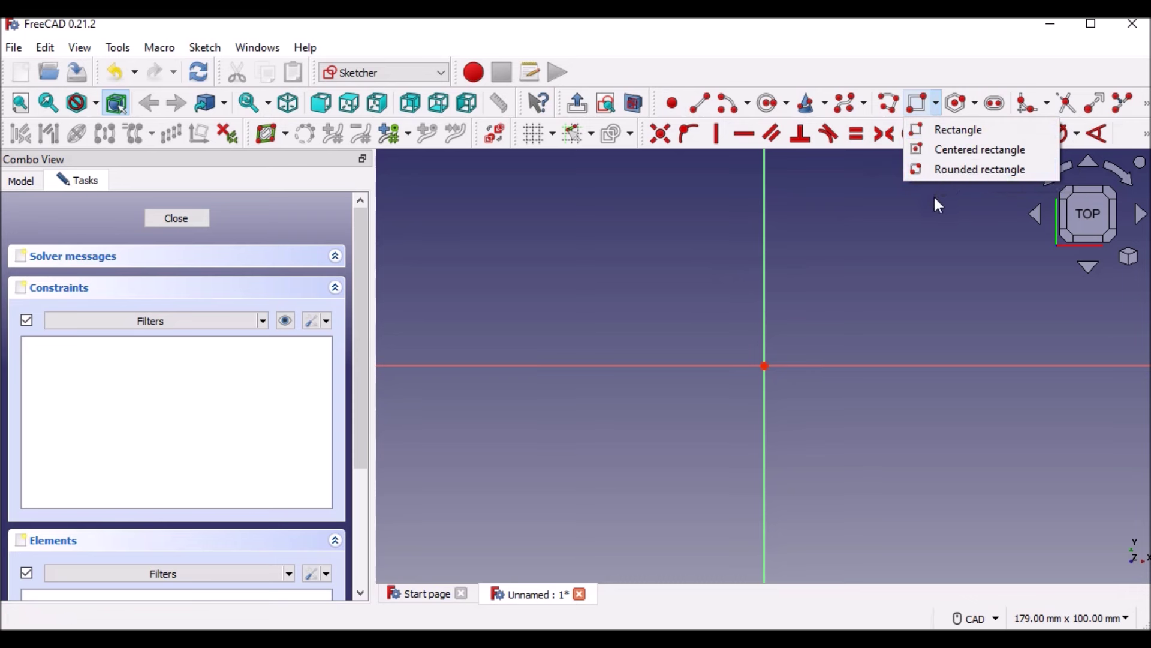
{"action": "left_click", "coordinate": [941, 168]}
Step: Draw a rounded rectangle with opposite corners on either side of the origin
{"action": "left_click", "coordinate": [613, 288]}
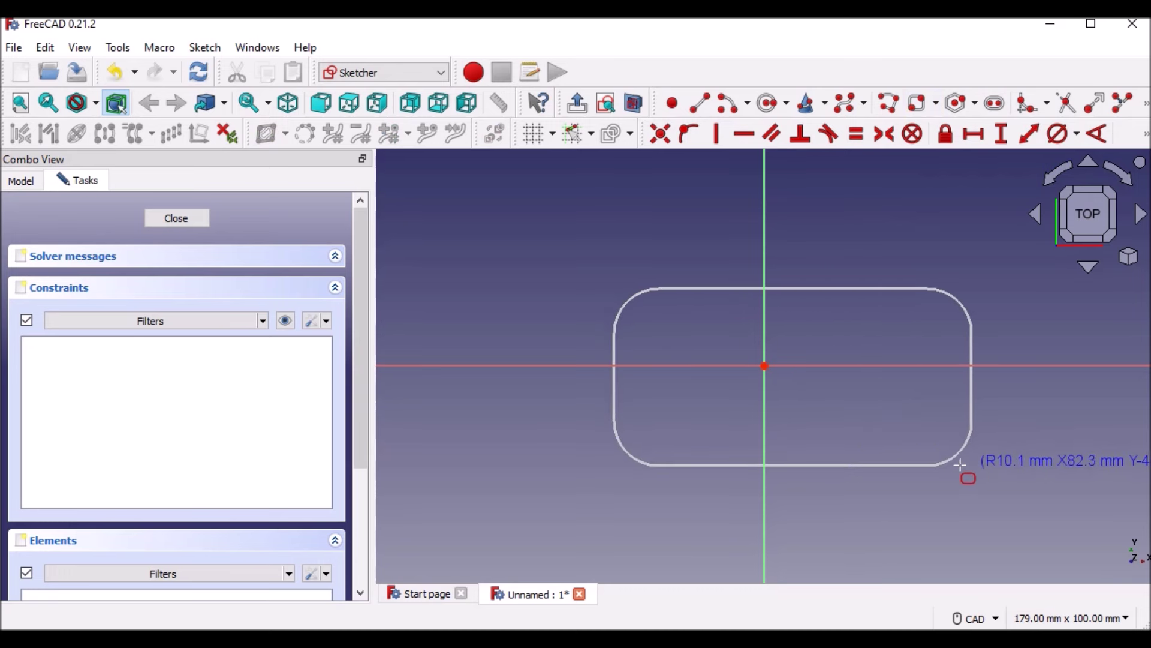
{"action": "left_click", "coordinate": [998, 465]}
{"action": "right_click", "coordinate": [1067, 410]}
Step: Try a horizontal distance from the origin to the right edge, then clear the invalid selection
{"action": "left_click", "coordinate": [764, 366]}
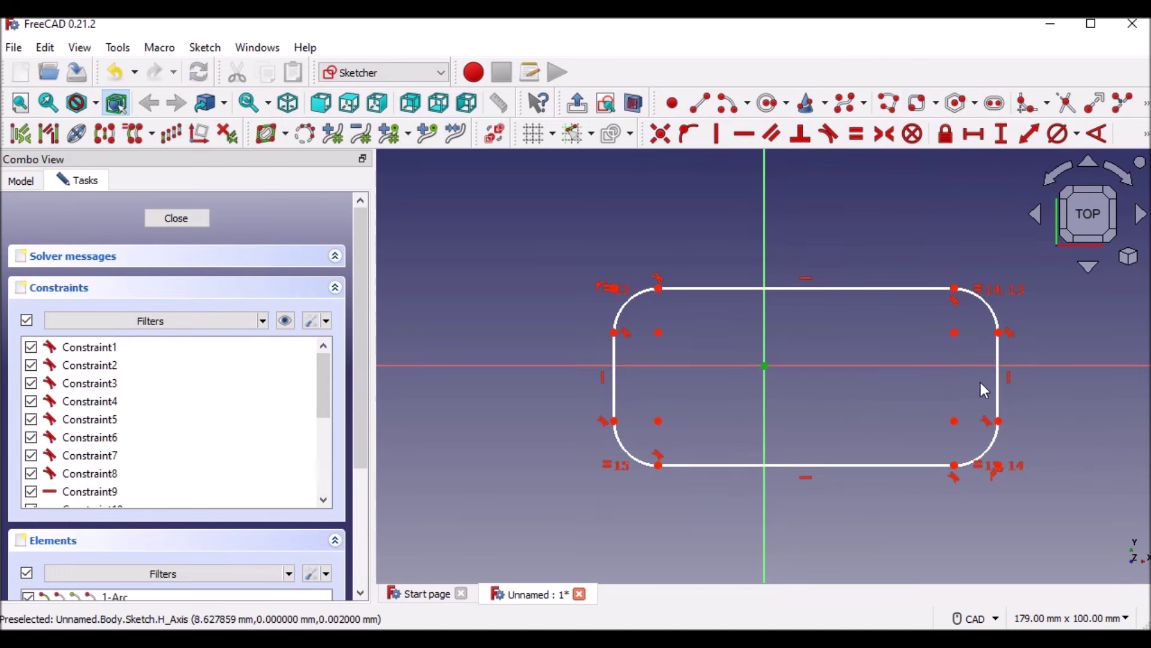
{"action": "left_click", "coordinate": [998, 369]}
{"action": "left_click", "coordinate": [971, 136]}
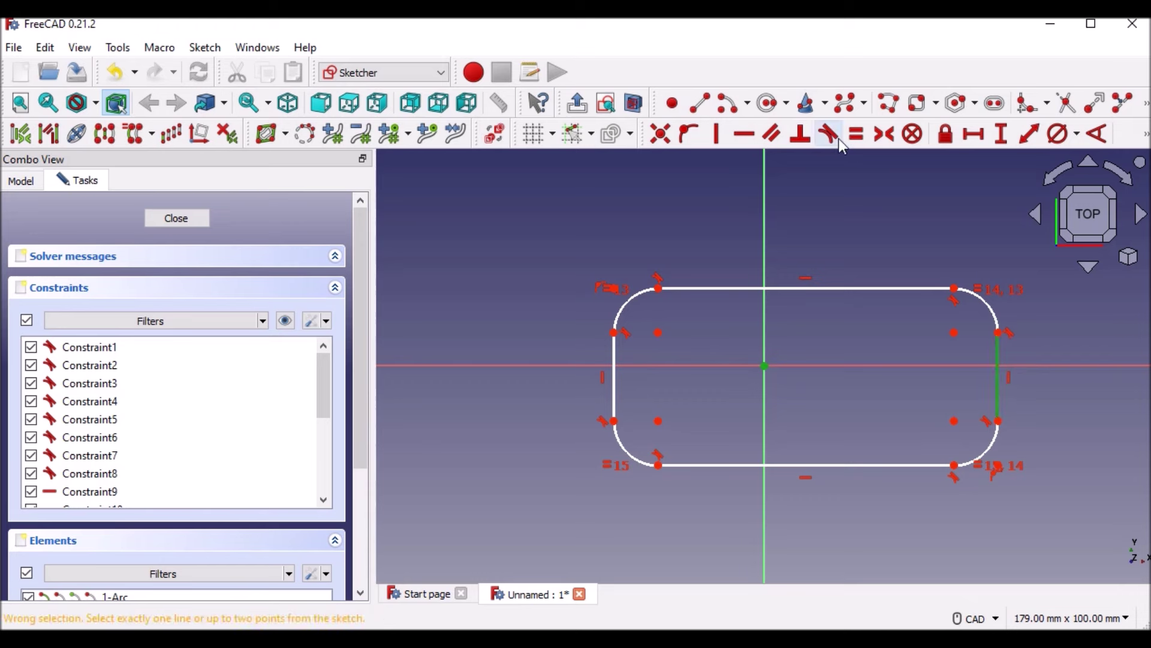
{"action": "left_click", "coordinate": [1011, 418]}
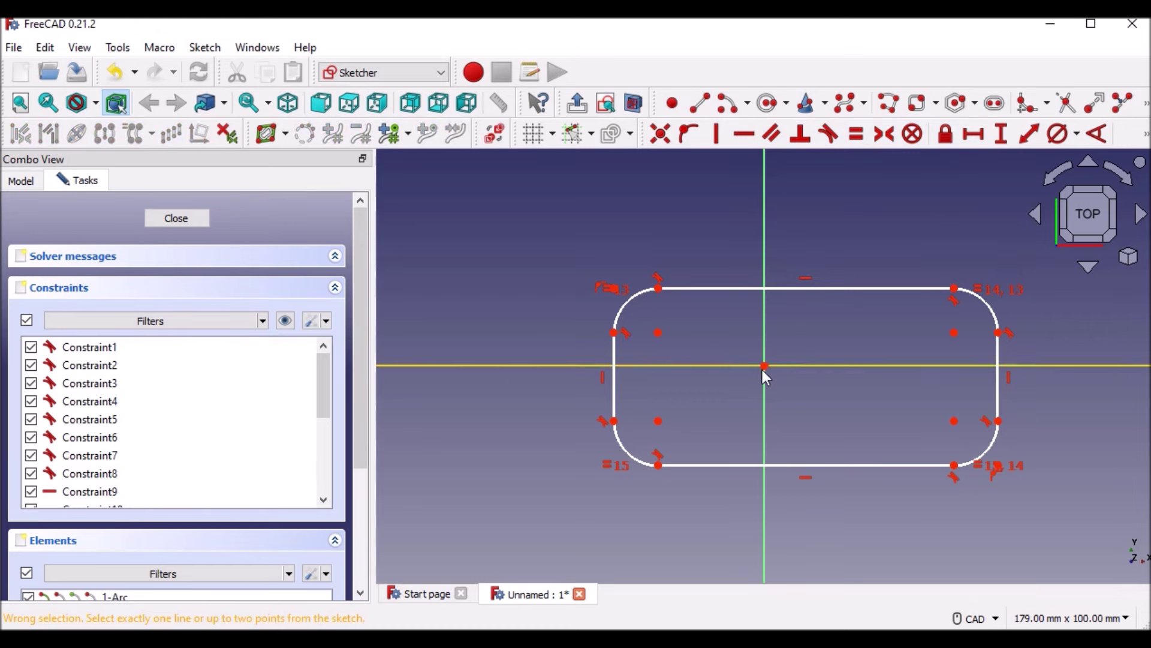
Step: Constrain the horizontal distances from the origin to the right and left sides, 50 mm each
{"action": "left_click", "coordinate": [998, 333]}
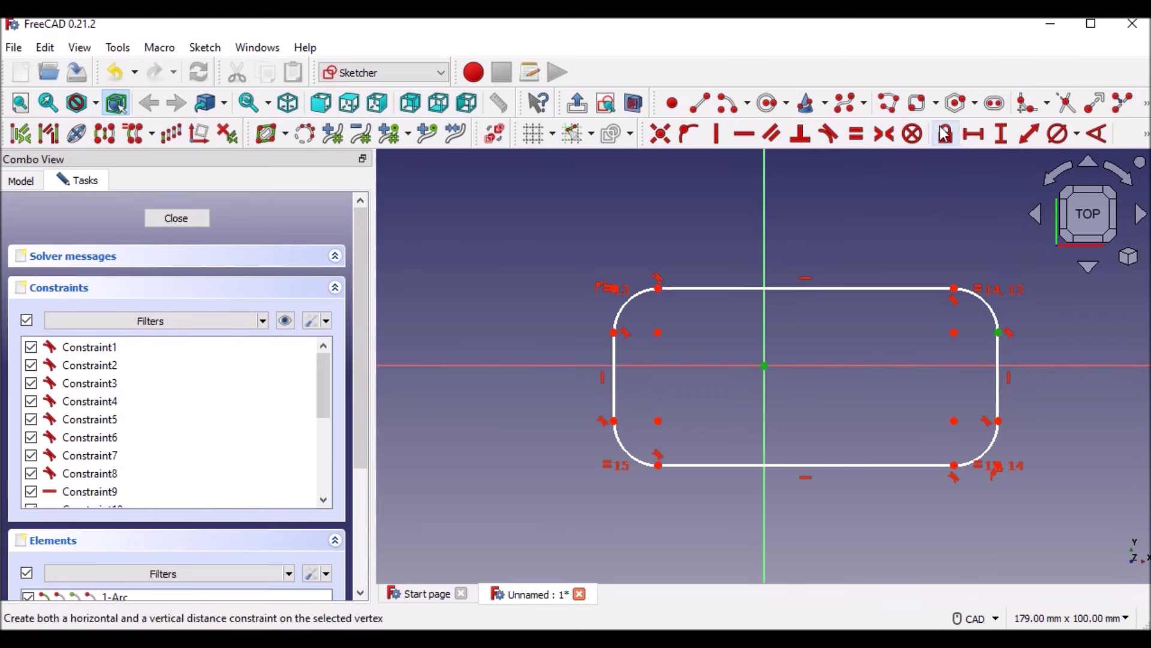
{"action": "left_click", "coordinate": [974, 134]}
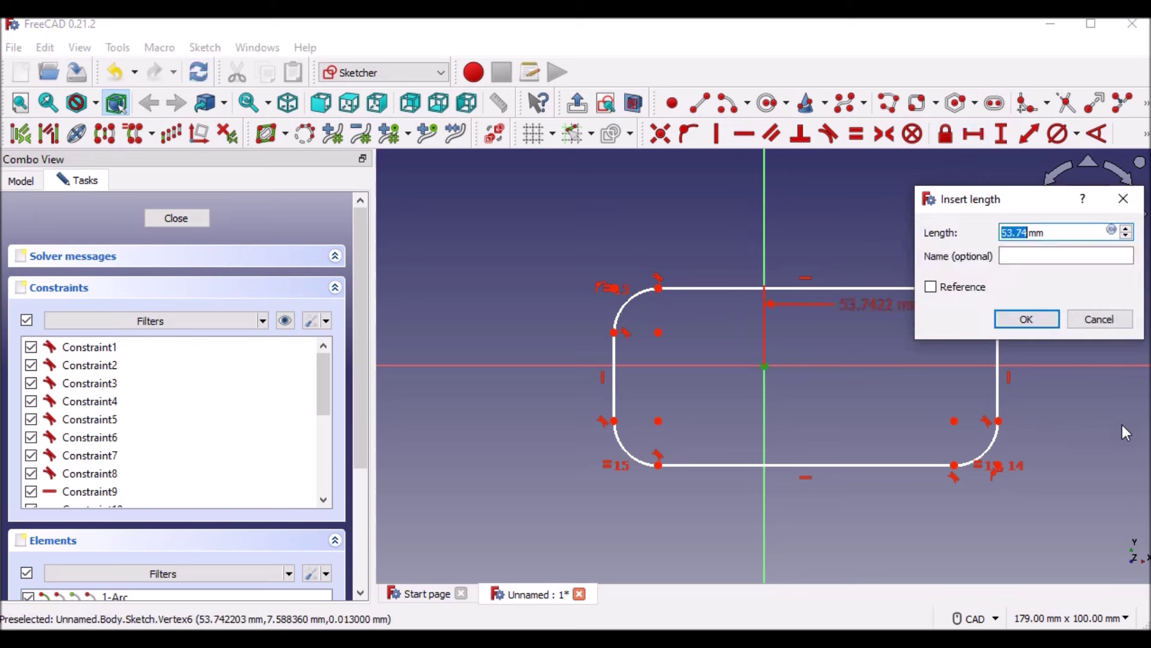
{"action": "type", "text": "8"}
{"action": "type", "text": "0"}
{"action": "left_click", "coordinate": [1036, 323]}
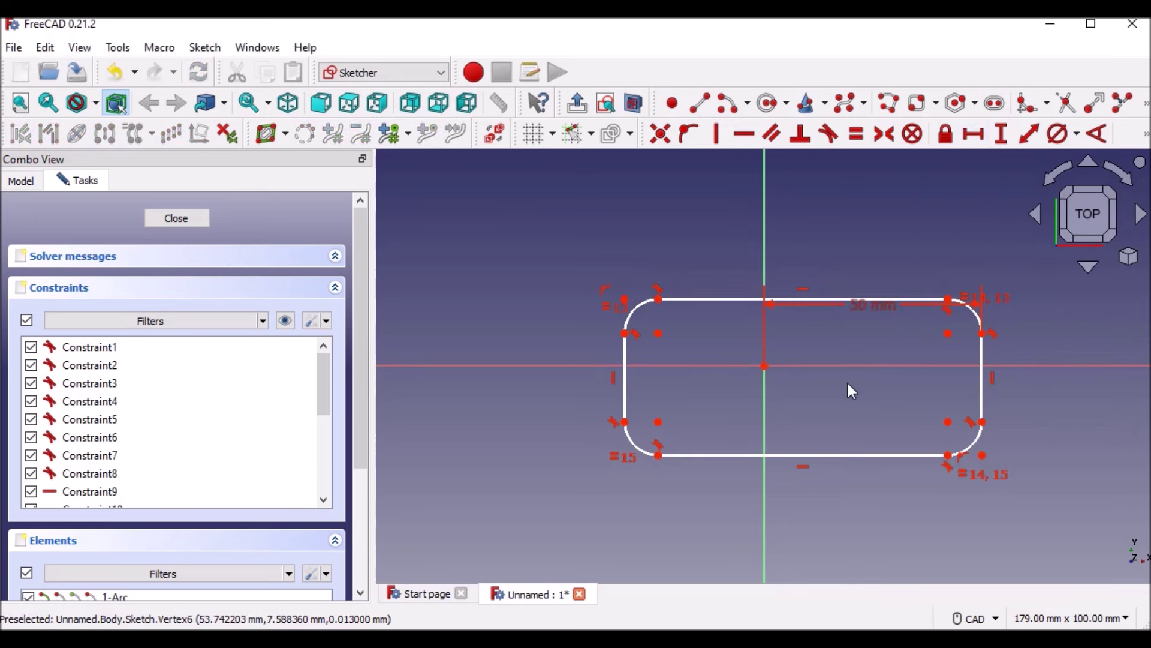
{"action": "left_click", "coordinate": [763, 365]}
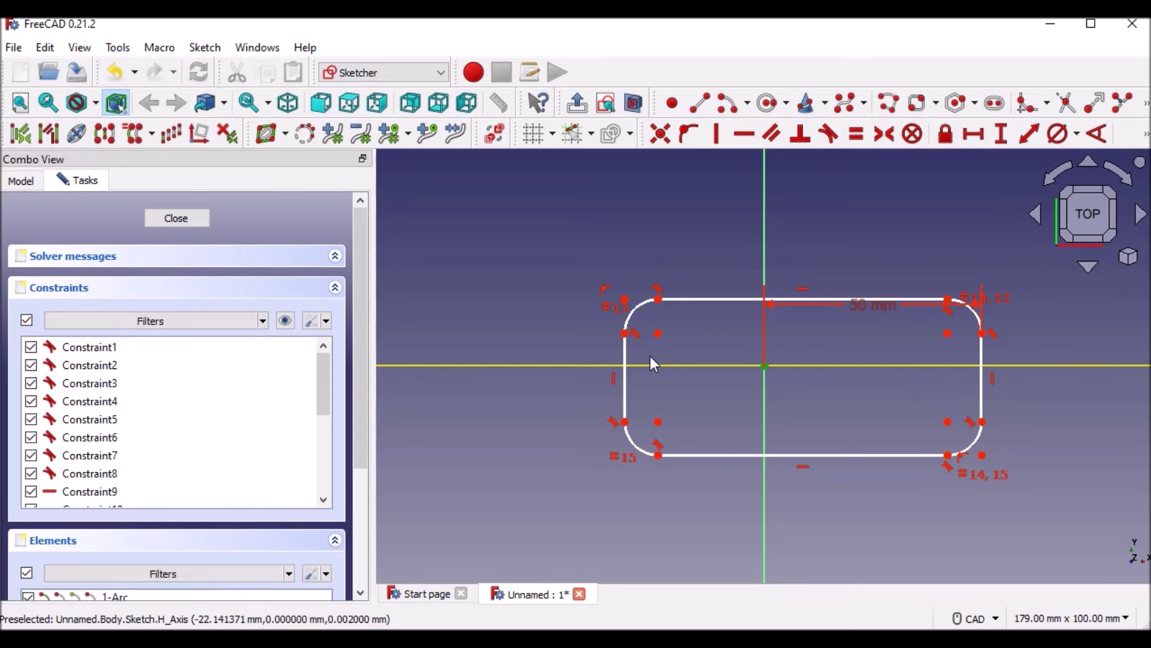
{"action": "left_click", "coordinate": [624, 334]}
{"action": "left_click", "coordinate": [969, 133]}
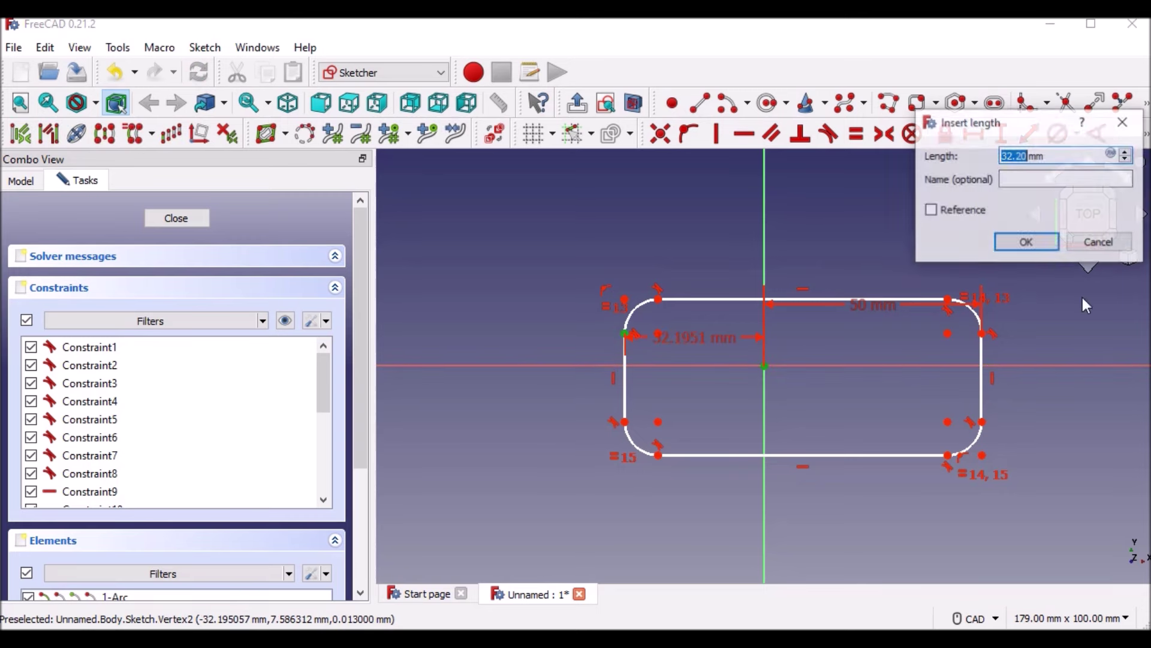
{"action": "type", "text": "30"}
{"action": "left_click", "coordinate": [1046, 245]}
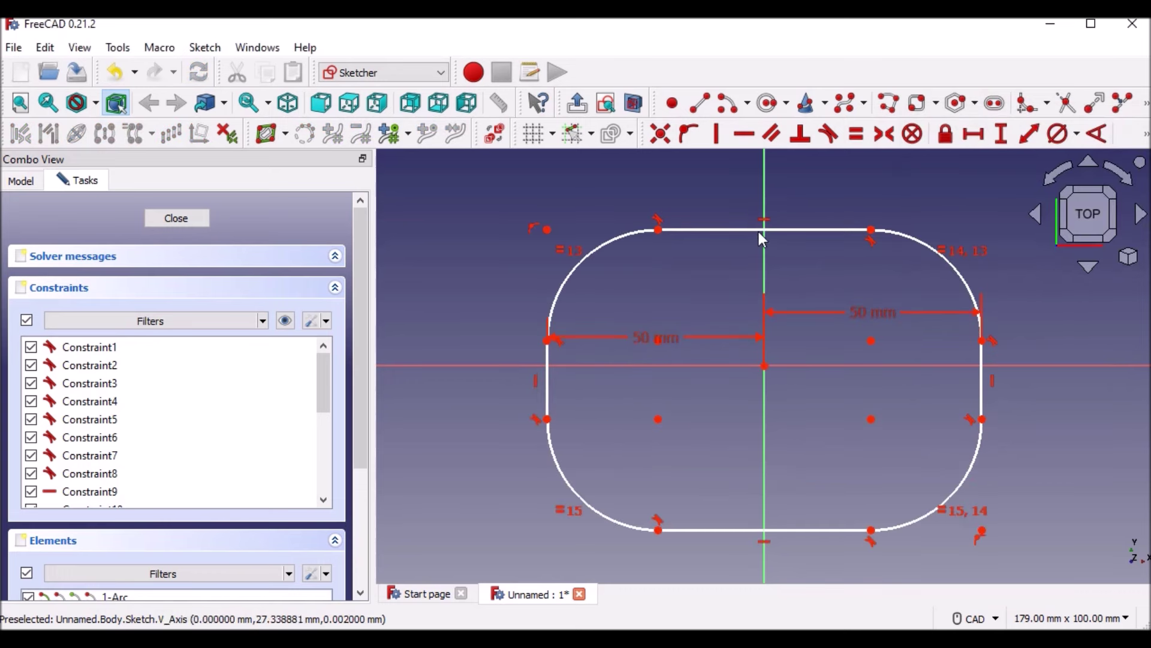
Step: Constrain the 30 mm height and a 10 mm vertical offset from the origin, then close the sketch
{"action": "left_click", "coordinate": [871, 230]}
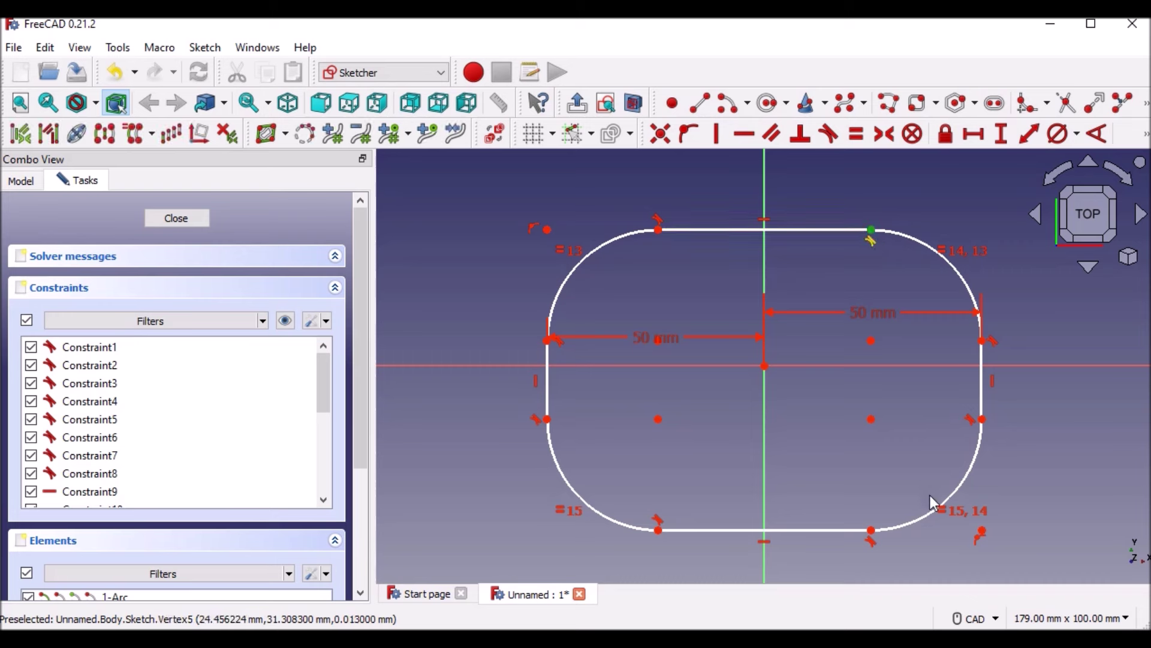
{"action": "left_click", "coordinate": [871, 530]}
{"action": "left_click", "coordinate": [1000, 134]}
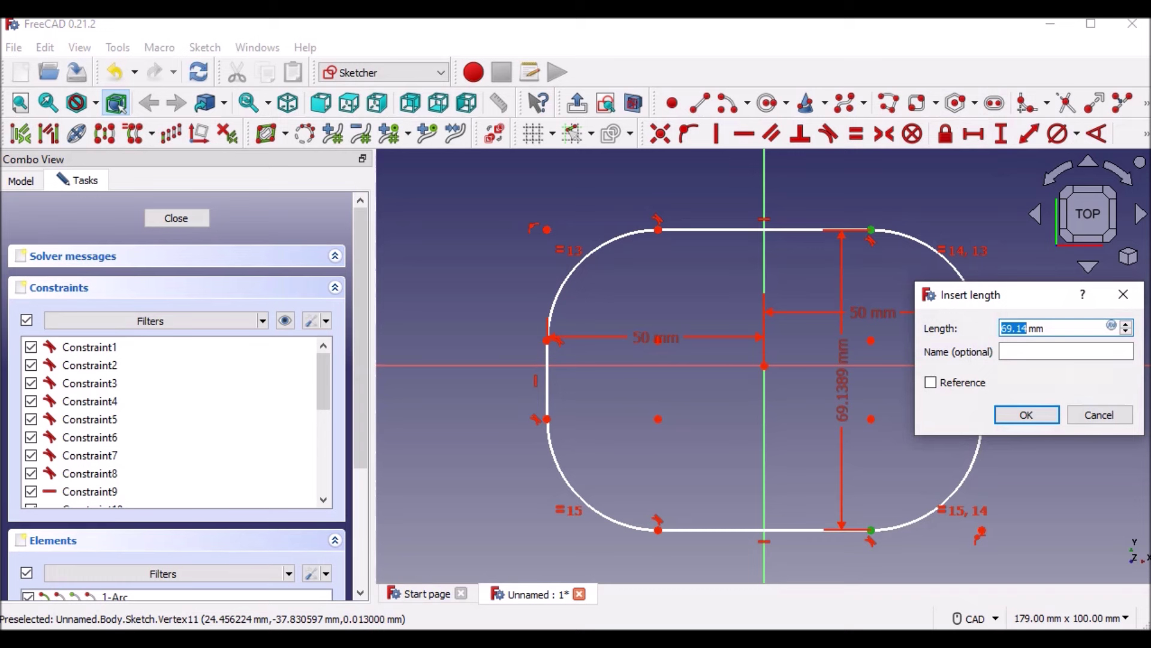
{"action": "type", "text": "30"}
{"action": "left_click", "coordinate": [1025, 419]}
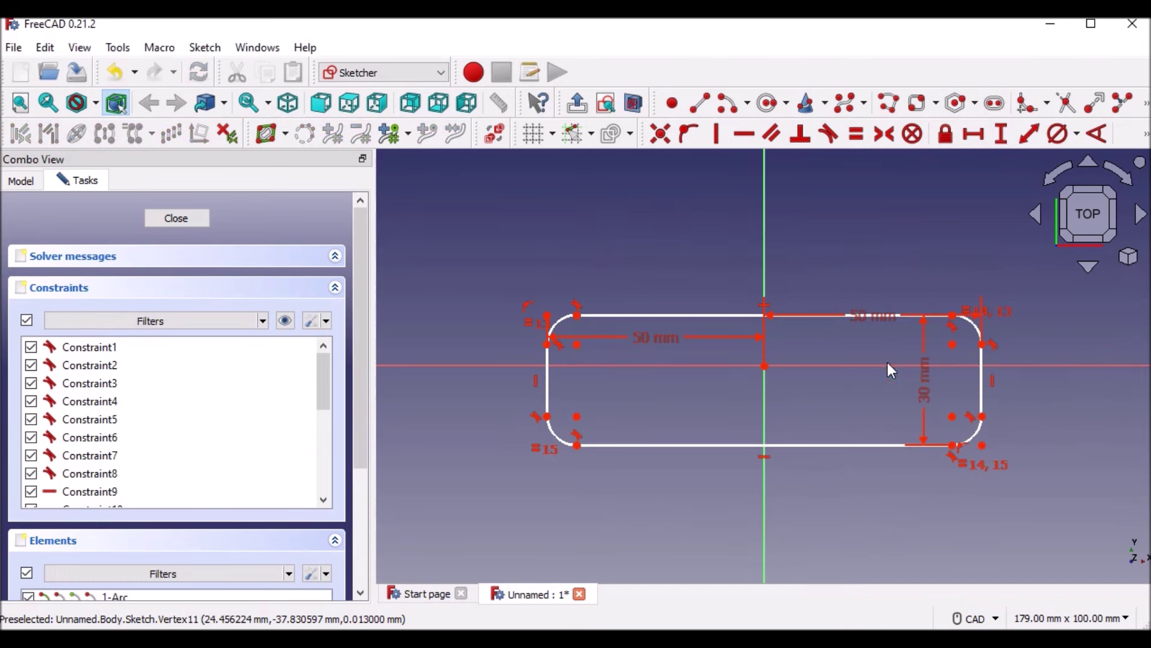
{"action": "left_click", "coordinate": [953, 314]}
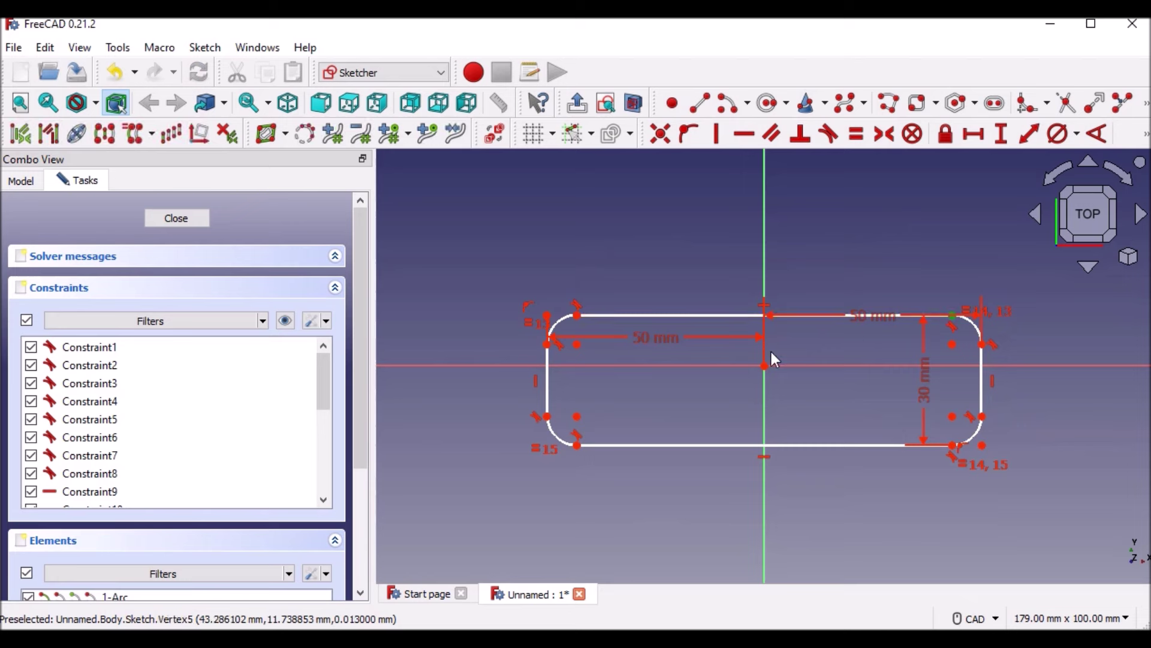
{"action": "left_click", "coordinate": [766, 365]}
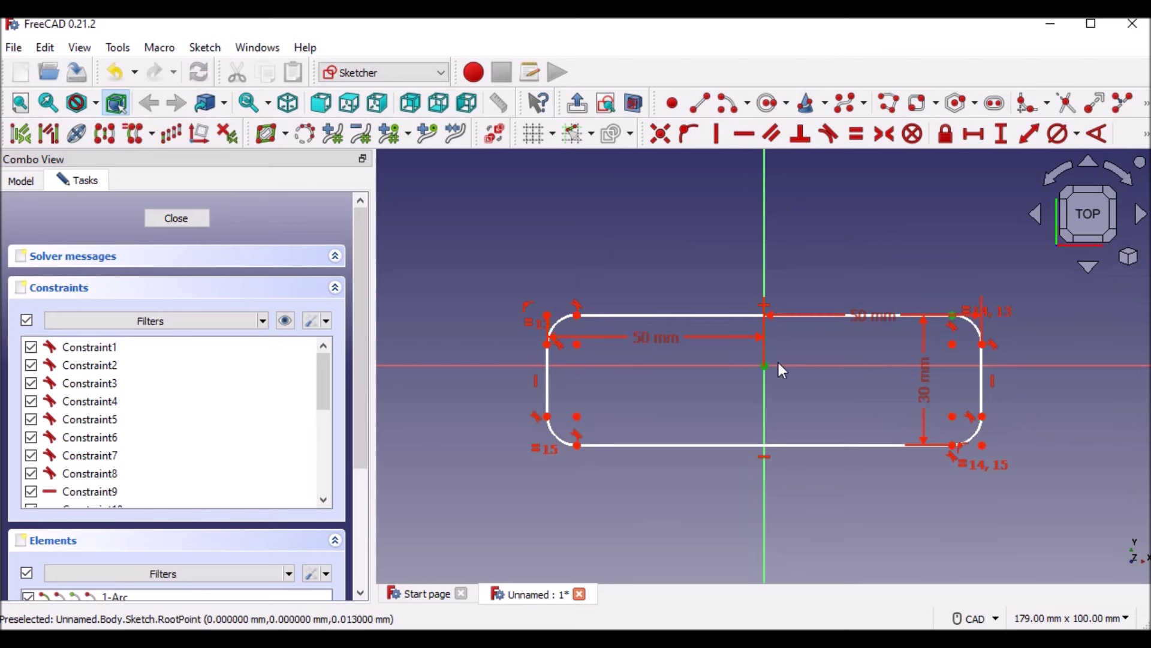
{"action": "left_click", "coordinate": [1000, 137]}
{"action": "type", "text": "10"}
{"action": "left_click", "coordinate": [1007, 240]}
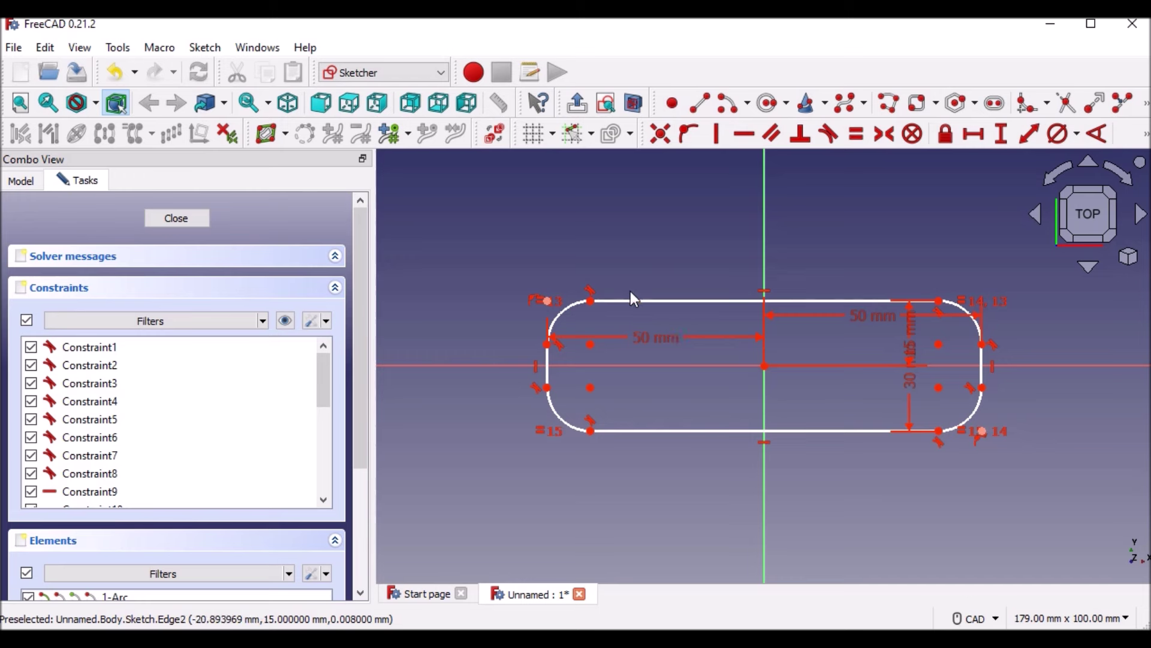
{"action": "left_click", "coordinate": [190, 217]}
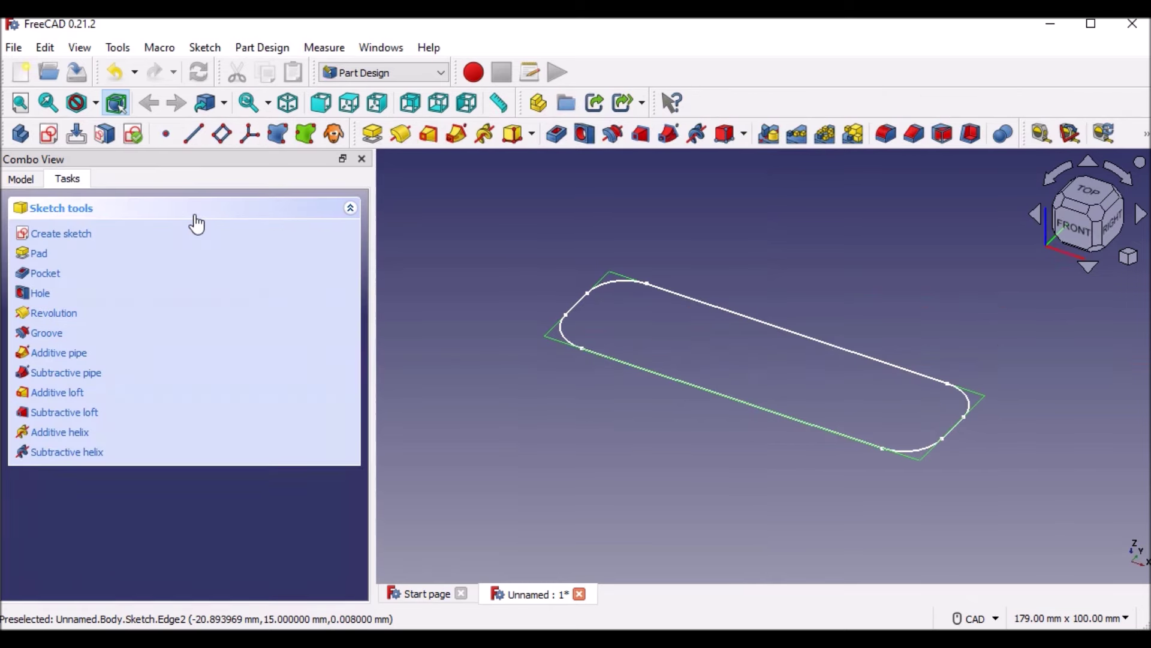
Step: Pad the sketch into a 5 mm thick plate and switch to the Path workbench
{"action": "left_click", "coordinate": [376, 134]}
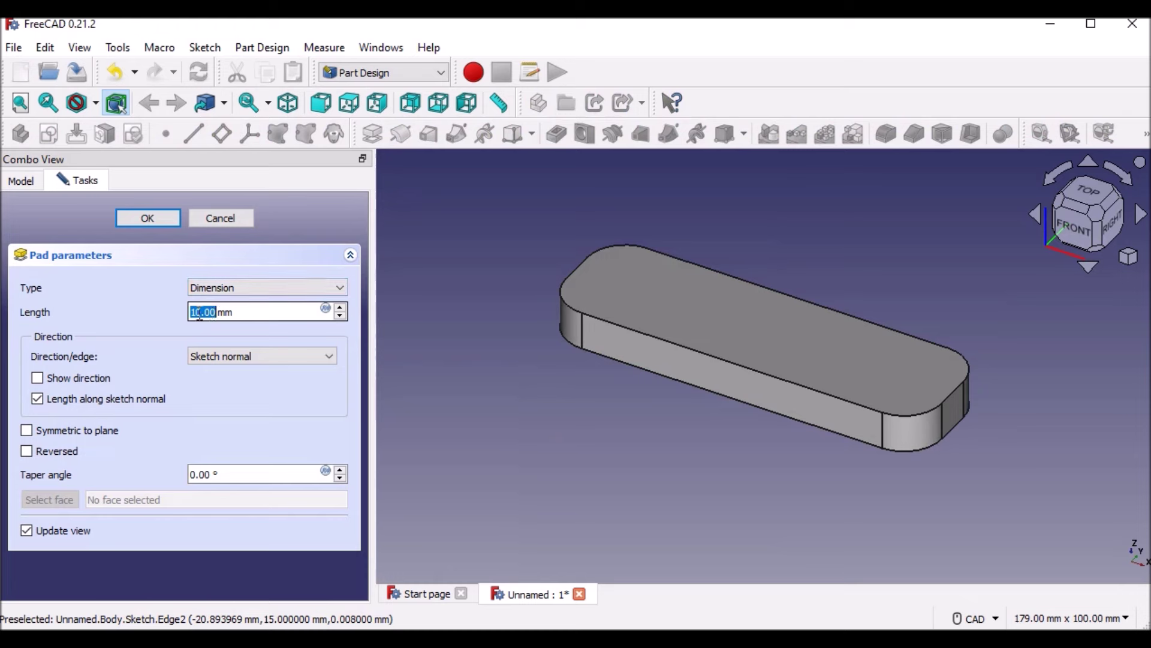
{"action": "left_click_drag", "start_coordinate": [201, 312], "coordinate": [165, 317]}
{"action": "type", "text": "5"}
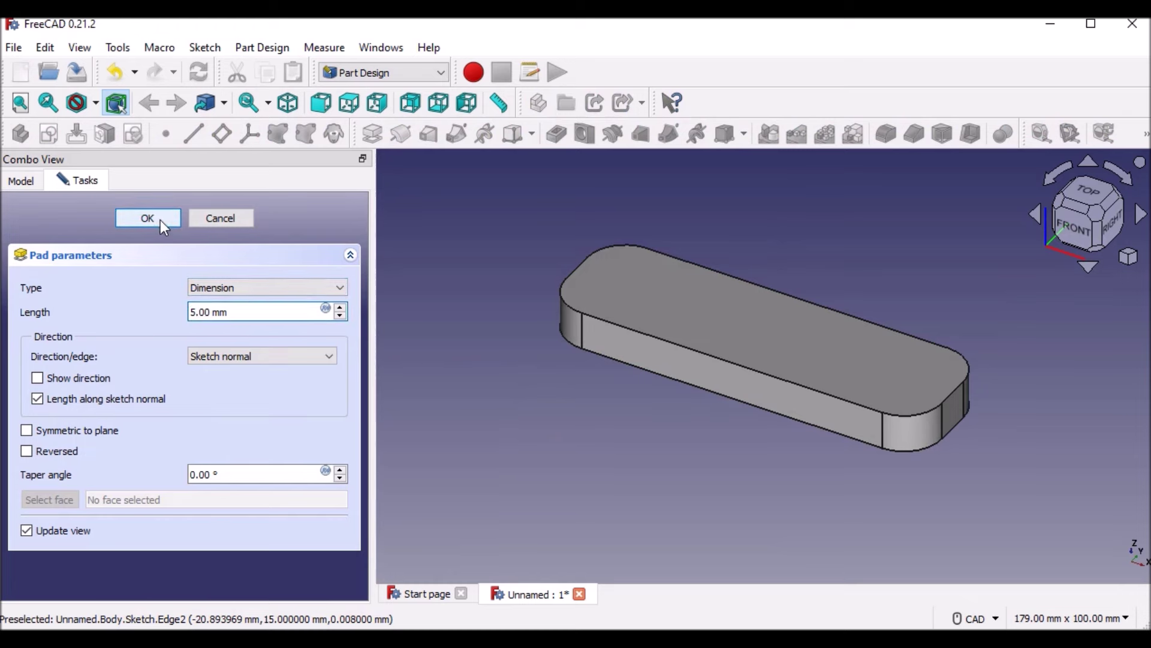
{"action": "left_click", "coordinate": [155, 218]}
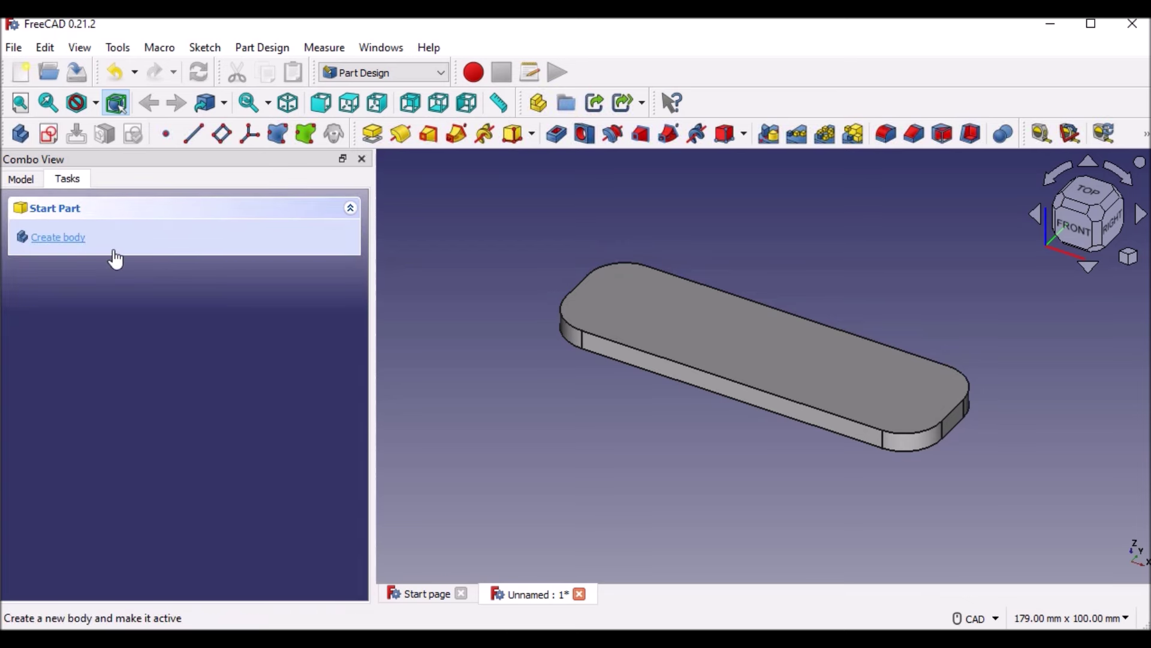
{"action": "left_click", "coordinate": [433, 78]}
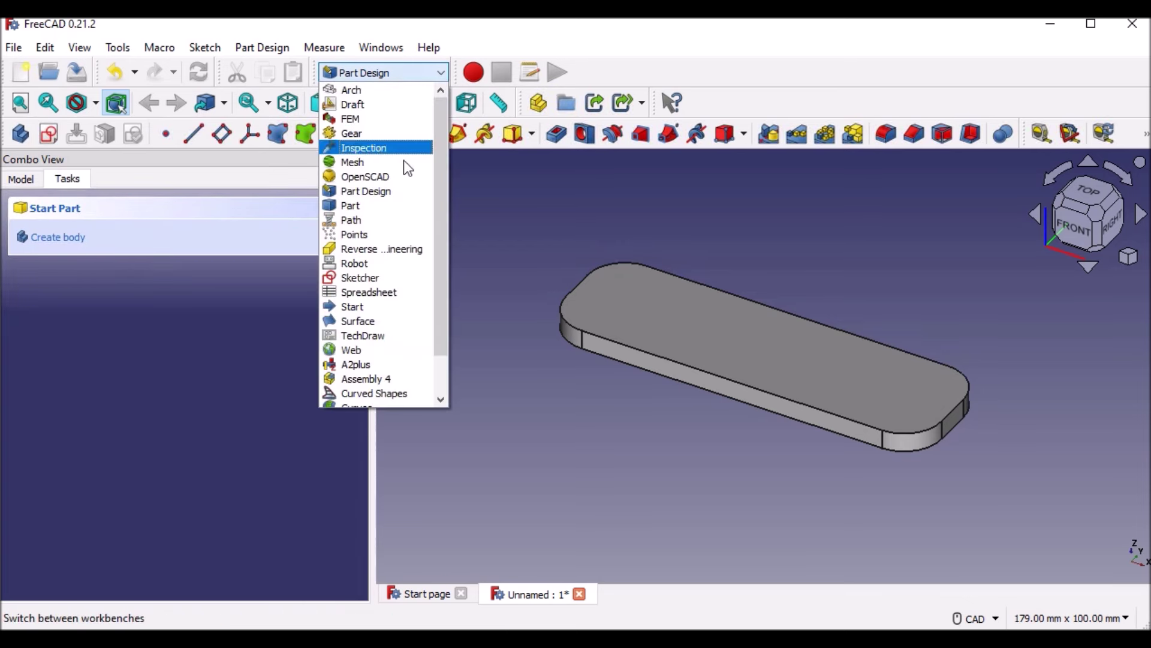
{"action": "left_click", "coordinate": [377, 215]}
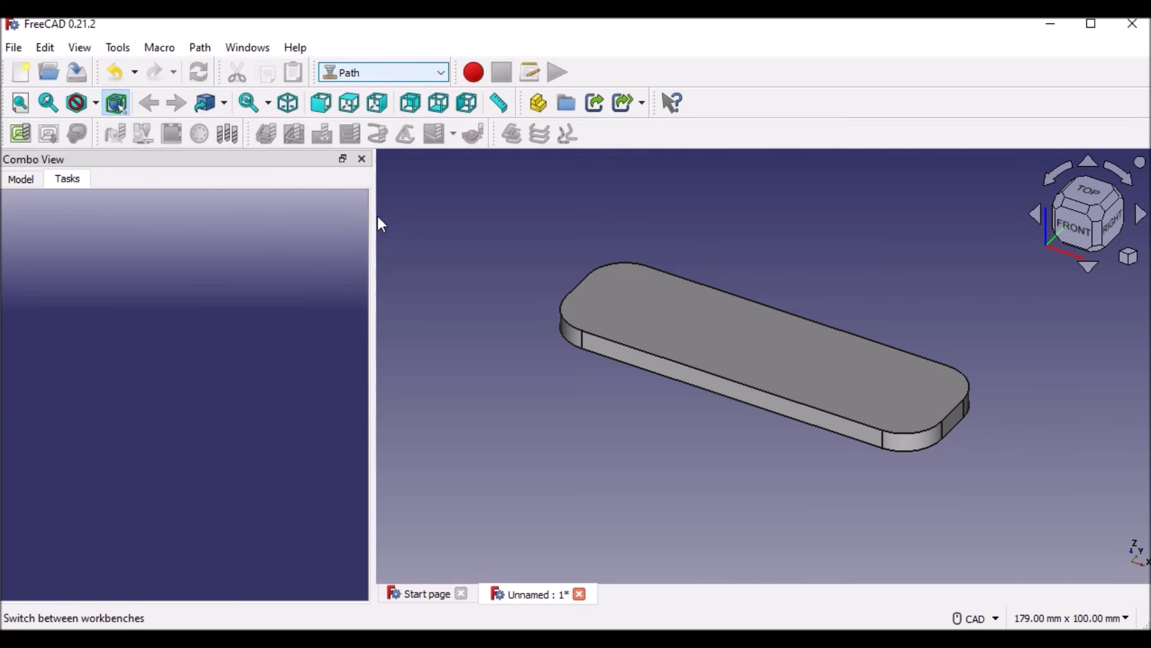
Step: Open the Create Job dialog for the plate's Body
{"action": "left_click", "coordinate": [21, 133]}
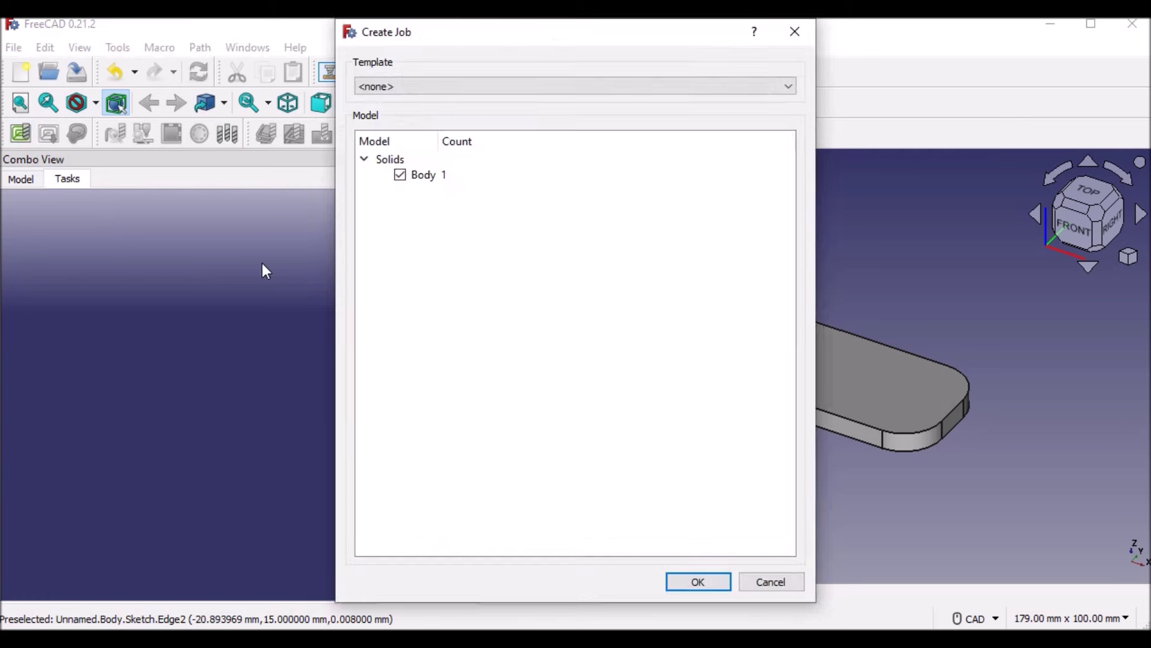
Step: Accept the job on the plate Body and show its tool controllers list
{"action": "left_click", "coordinate": [706, 582]}
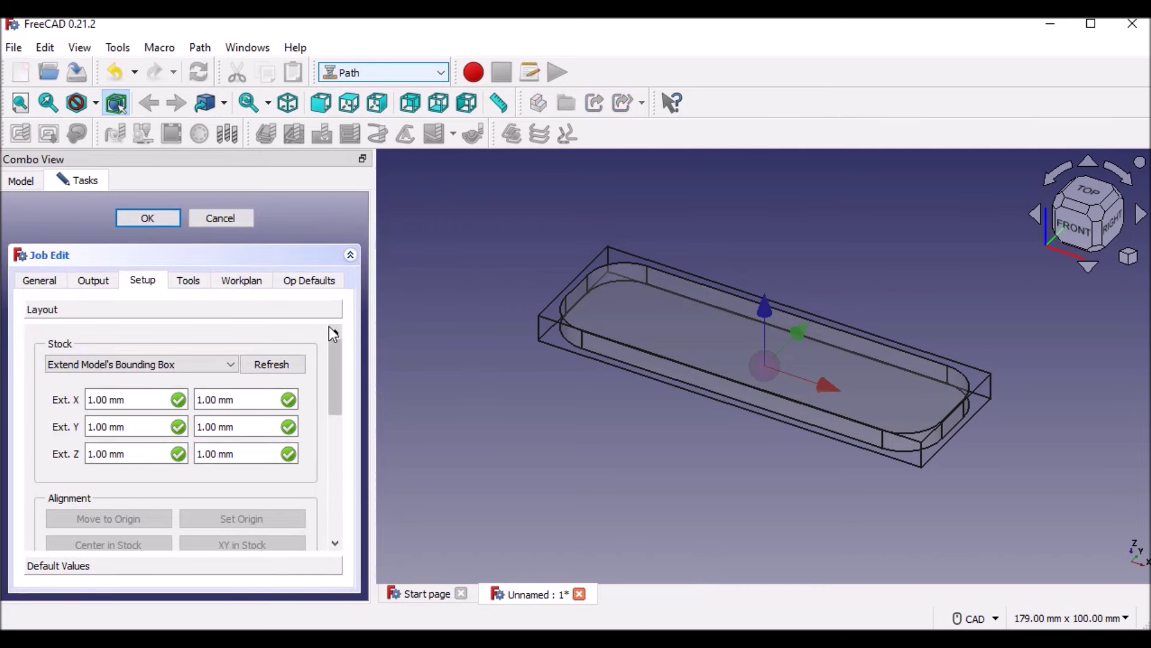
{"action": "left_click_drag", "start_coordinate": [332, 359], "coordinate": [328, 331]}
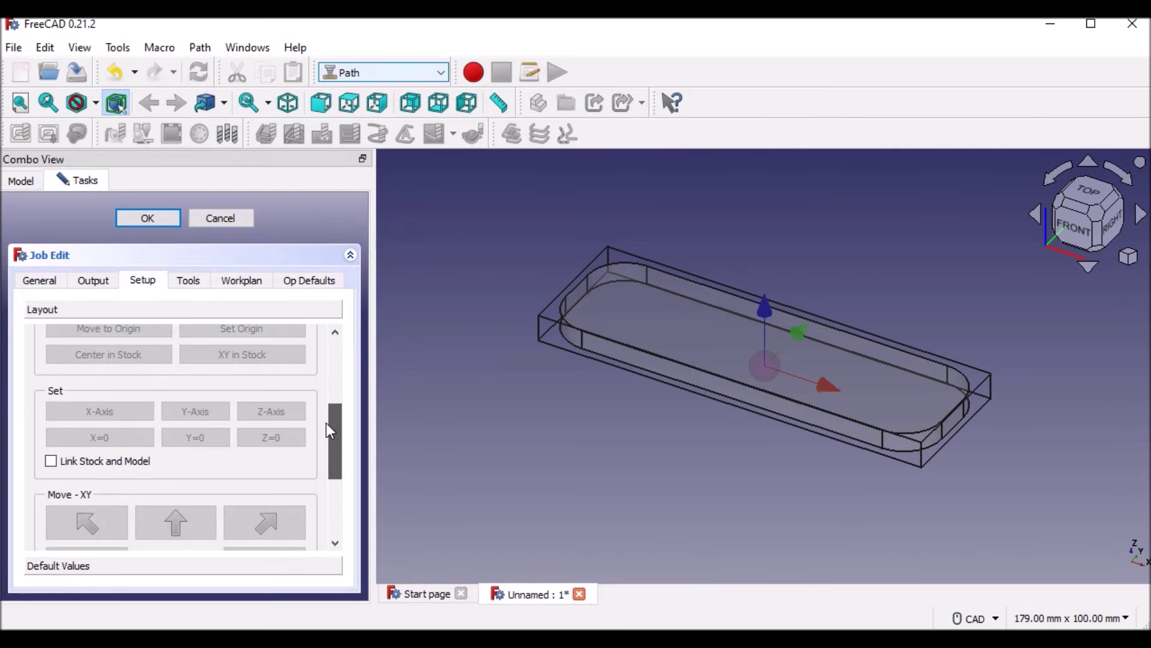
{"action": "left_click", "coordinate": [182, 280]}
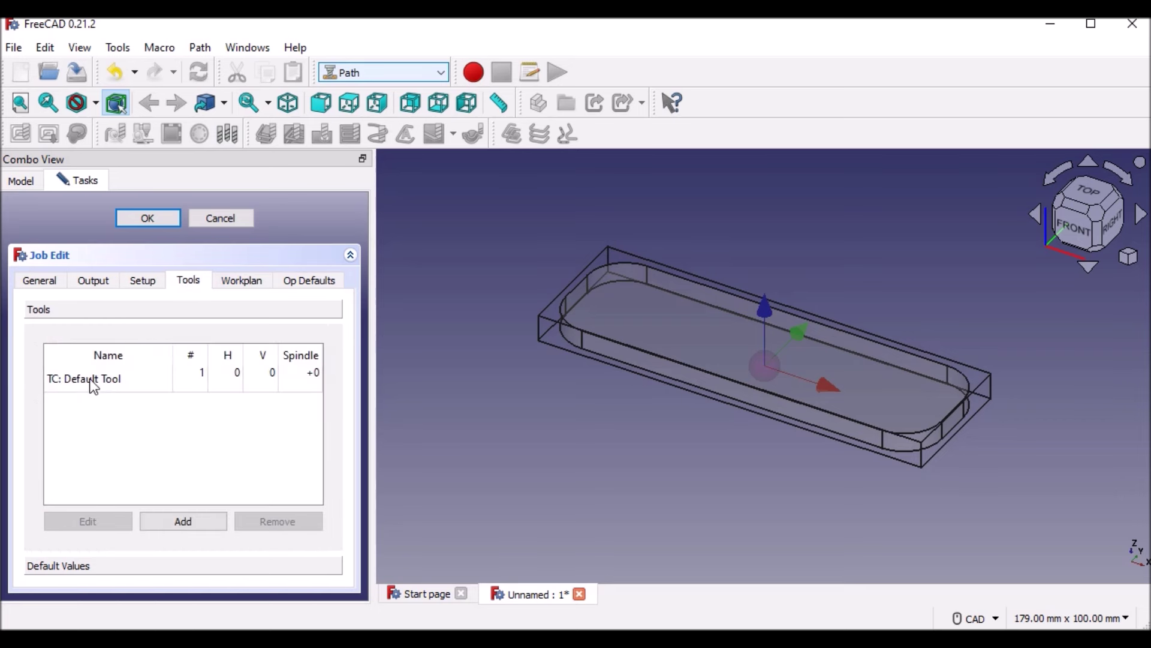
Step: Add the 5mm_Endmill tool to the job and remove the default tool controller
{"action": "left_click", "coordinate": [175, 520]}
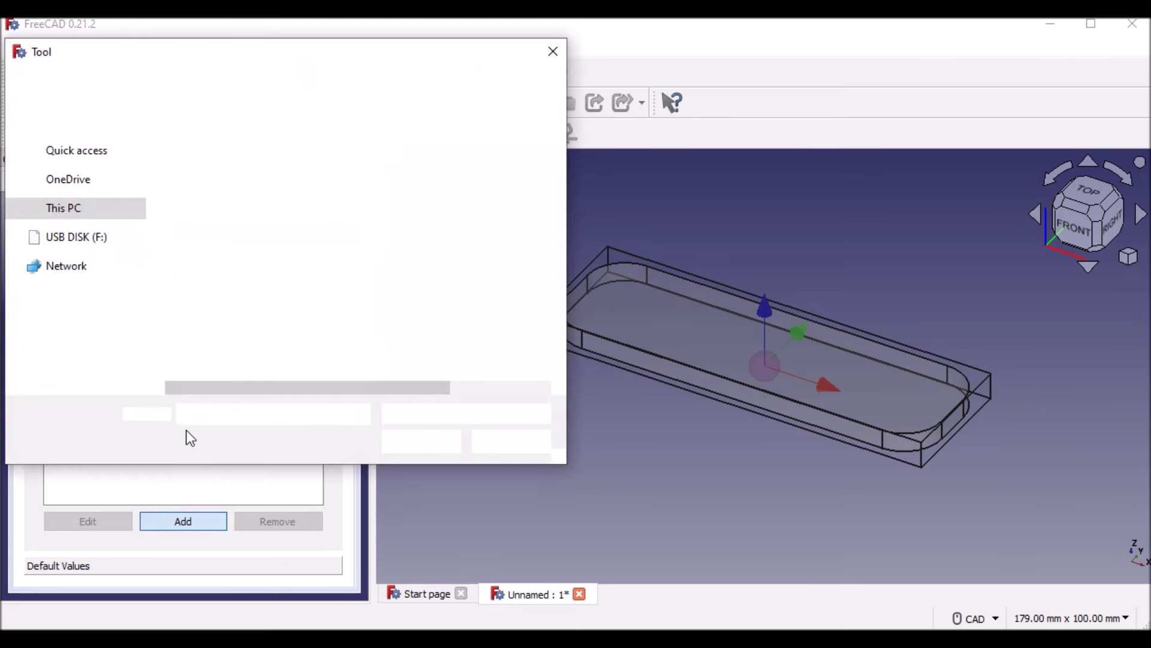
{"action": "double_click", "coordinate": [240, 181]}
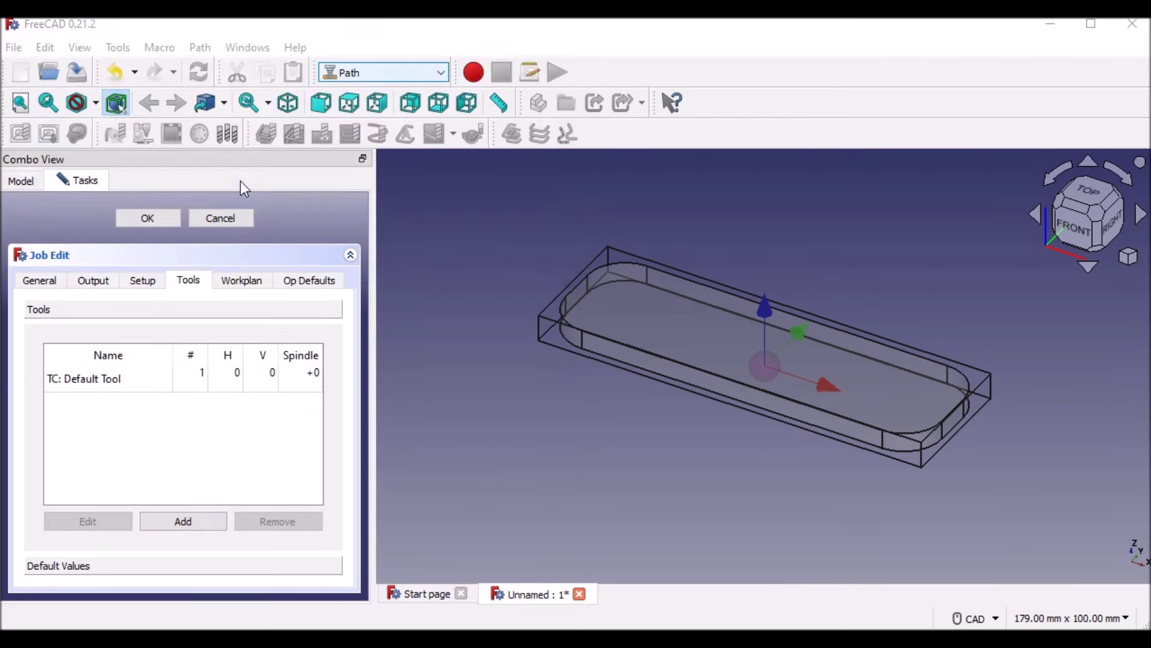
{"action": "left_click", "coordinate": [108, 409]}
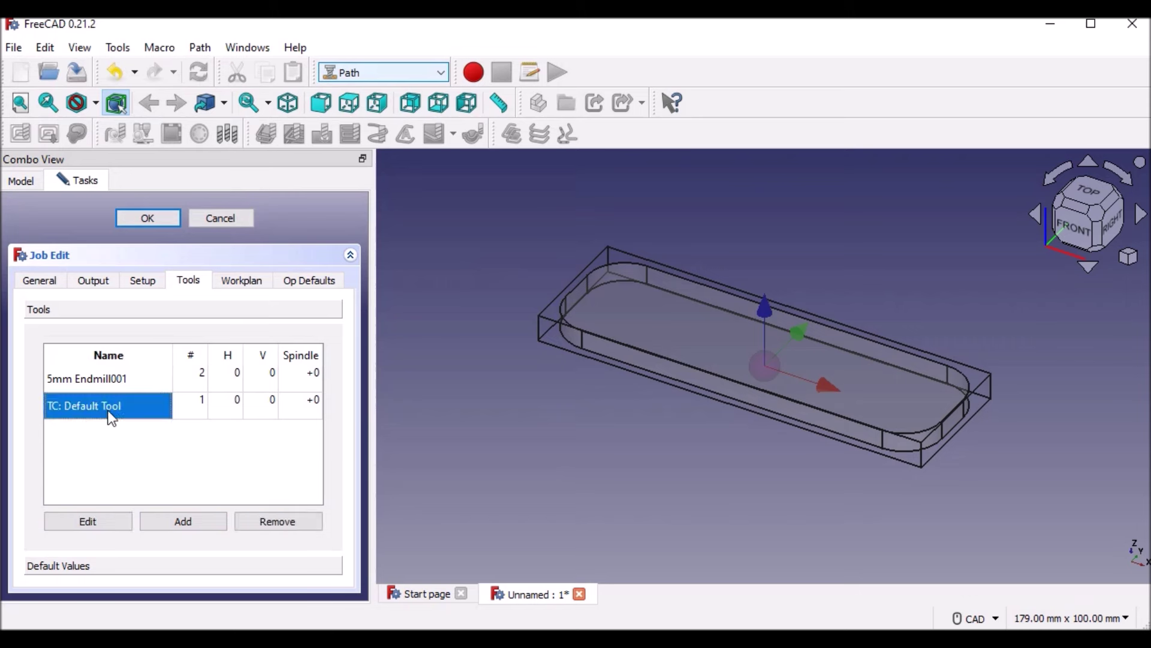
{"action": "left_click", "coordinate": [271, 520]}
Step: Set the endmill's horizontal feed 100, vertical feed 50 and spindle speed 1000
{"action": "double_click", "coordinate": [227, 378]}
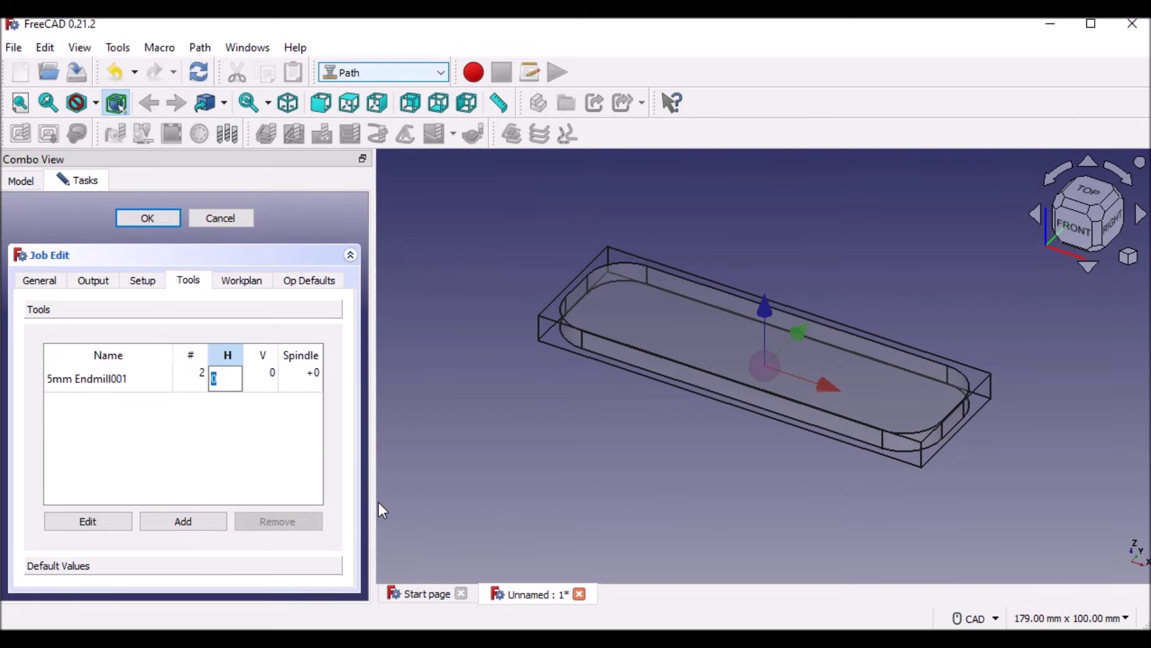
{"action": "type", "text": "1"}
{"action": "type", "text": "00"}
{"action": "double_click", "coordinate": [267, 384]}
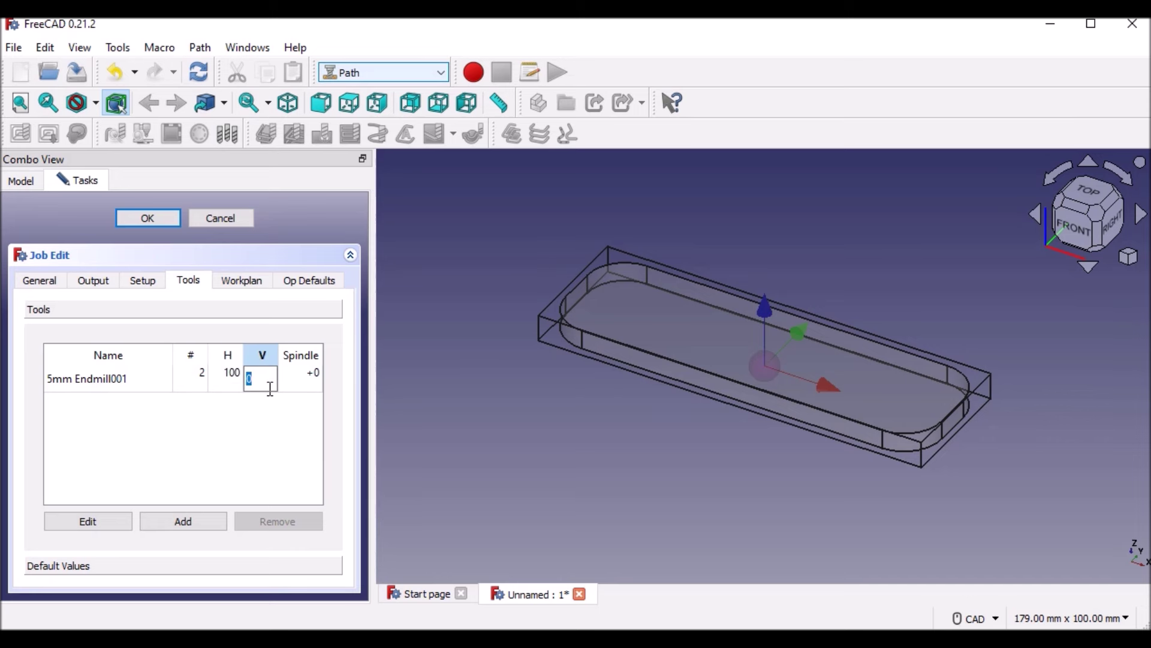
{"action": "type", "text": "5"}
{"action": "type", "text": "0"}
{"action": "left_click", "coordinate": [268, 453]}
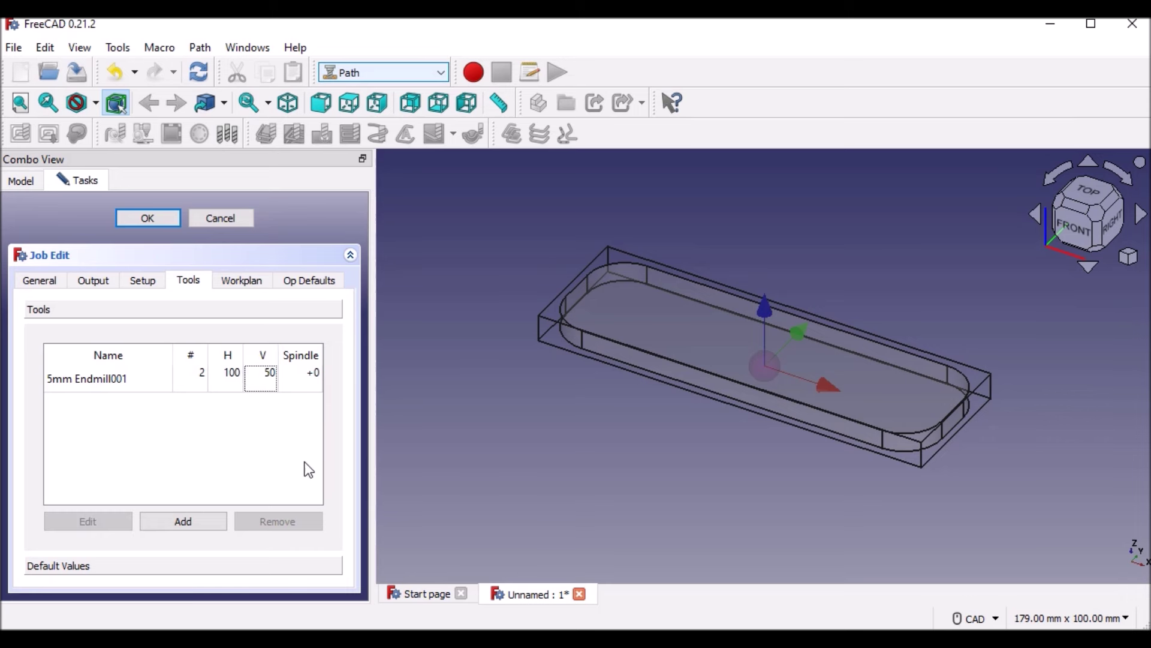
{"action": "double_click", "coordinate": [300, 382]}
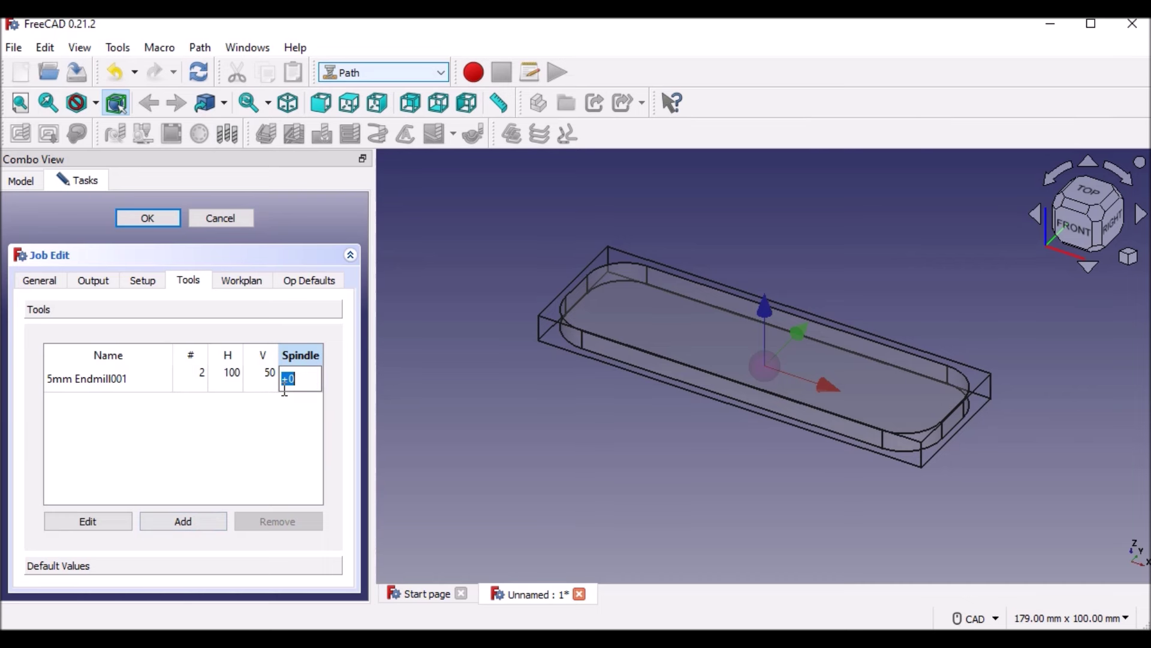
{"action": "type", "text": "1000"}
{"action": "left_click", "coordinate": [277, 447]}
{"action": "left_click", "coordinate": [235, 284]}
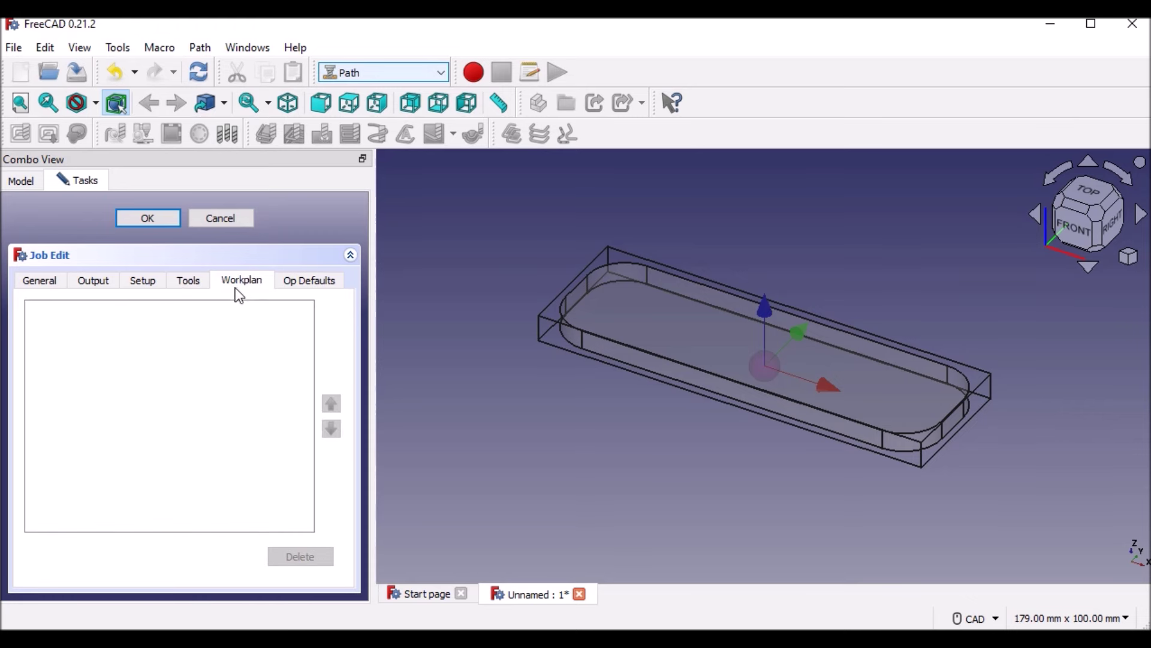
Step: Review the job's Operation defaults, Setup, Output and General settings tabs
{"action": "left_click", "coordinate": [294, 286]}
{"action": "left_click", "coordinate": [131, 283]}
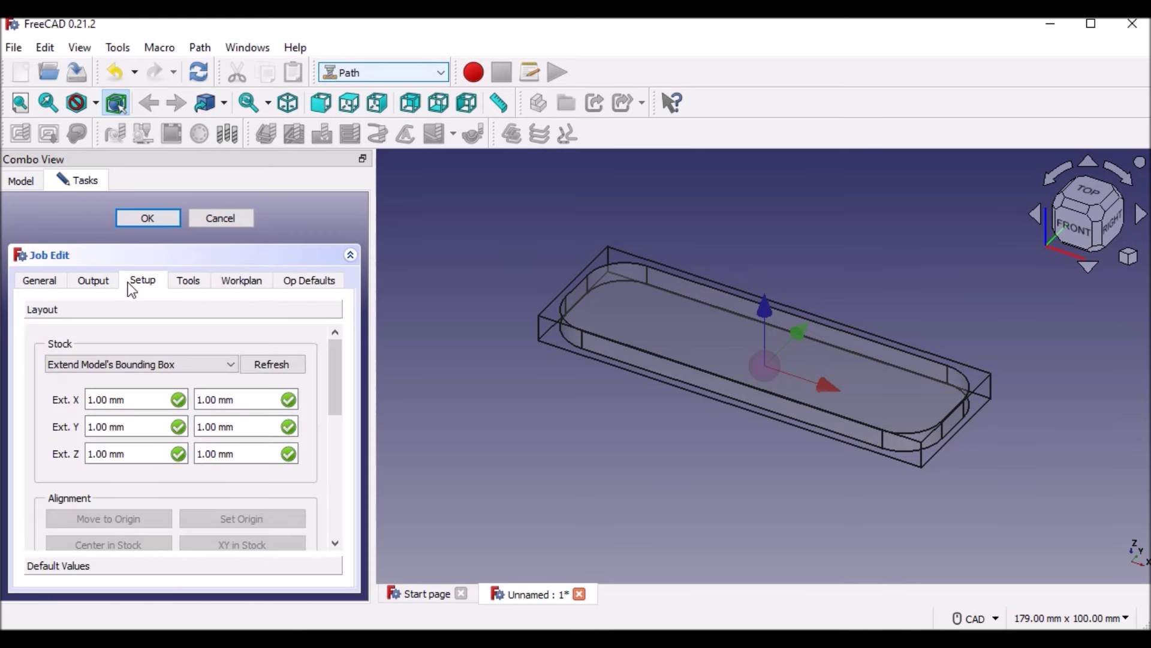
{"action": "left_click_drag", "start_coordinate": [332, 366], "coordinate": [333, 340]}
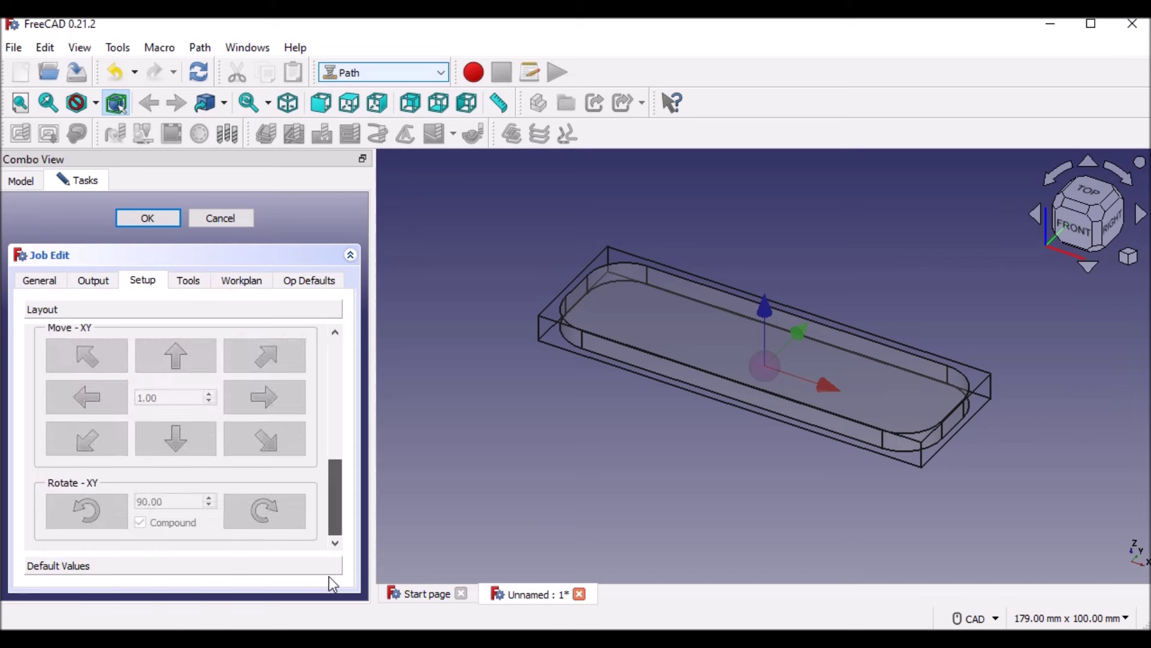
{"action": "left_click", "coordinate": [333, 341]}
{"action": "left_click", "coordinate": [96, 282]}
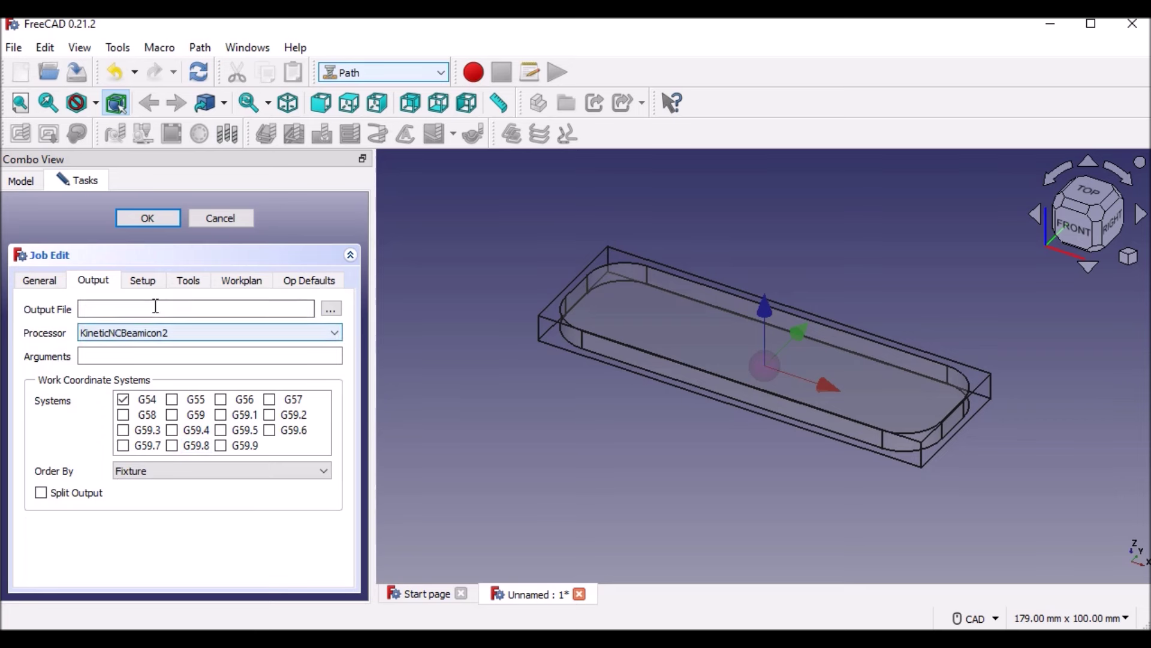
{"action": "left_click", "coordinate": [47, 281]}
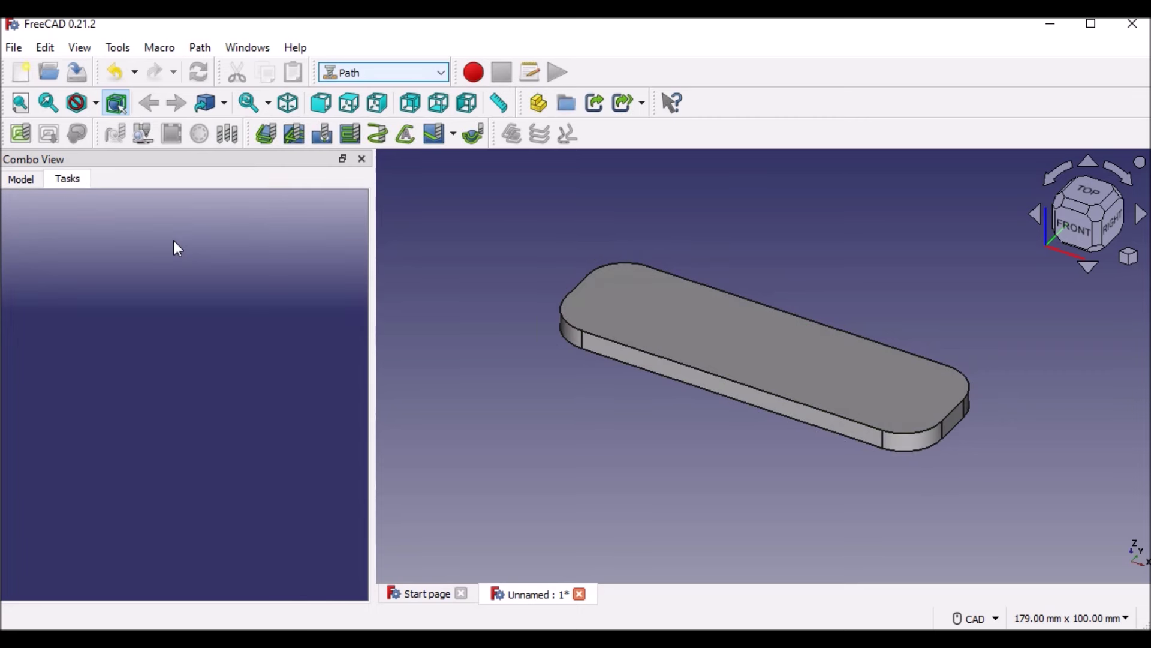
Step: Select the Job's Operations group in the model tree and add a Profile operation
{"action": "left_click", "coordinate": [28, 179]}
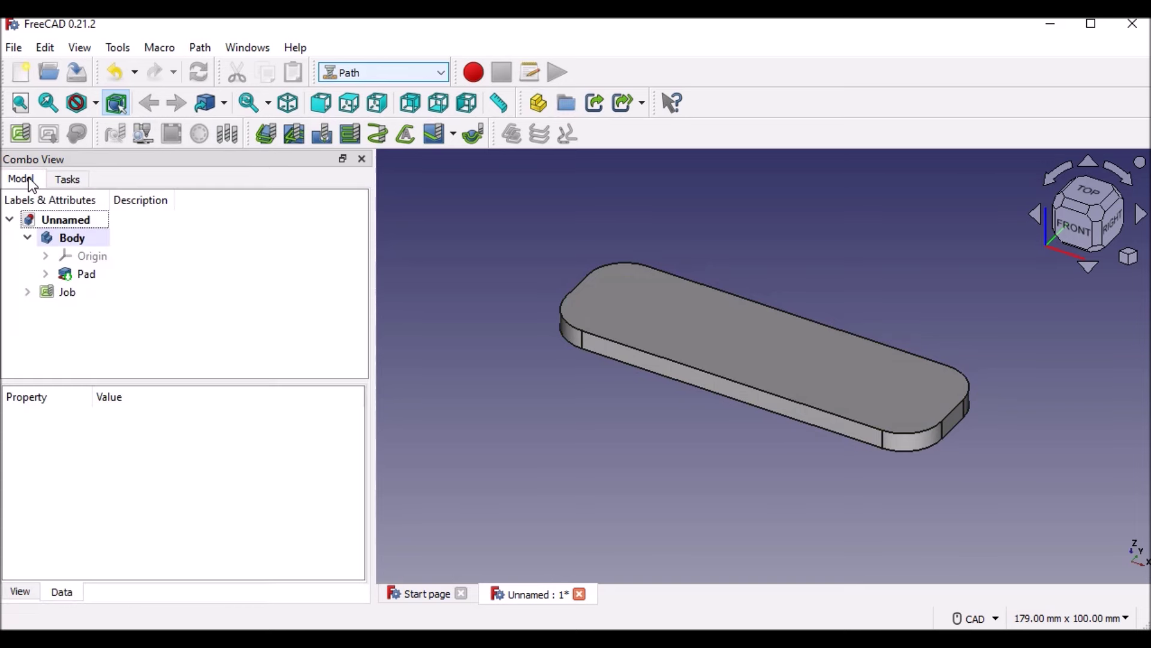
{"action": "left_click", "coordinate": [26, 292]}
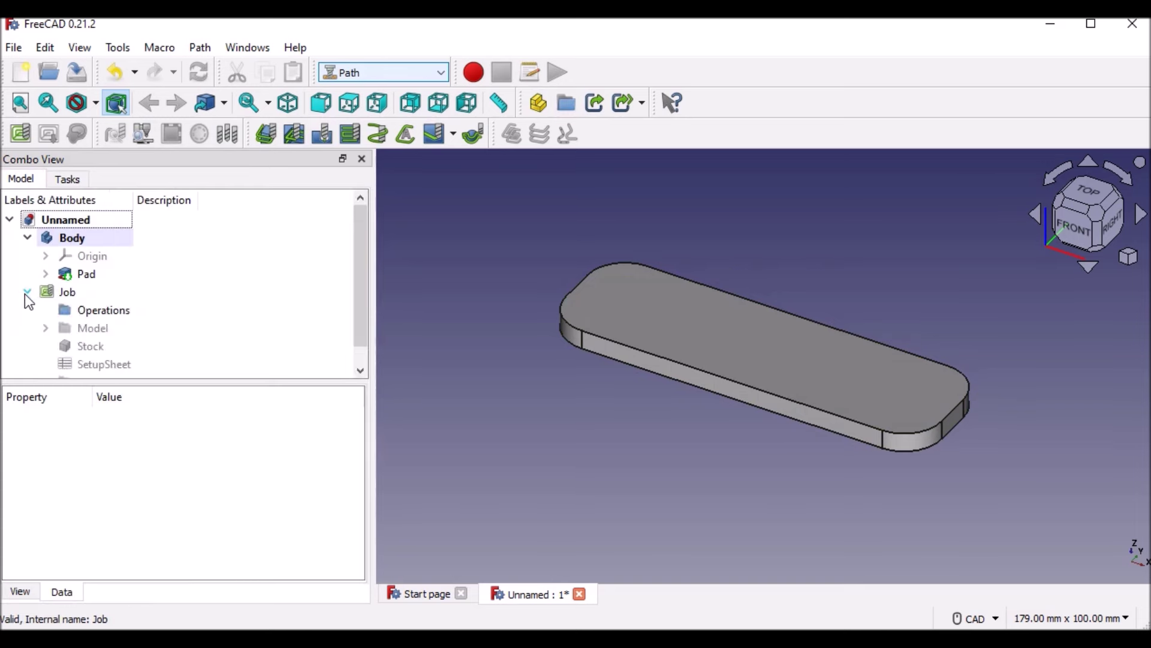
{"action": "left_click", "coordinate": [102, 309]}
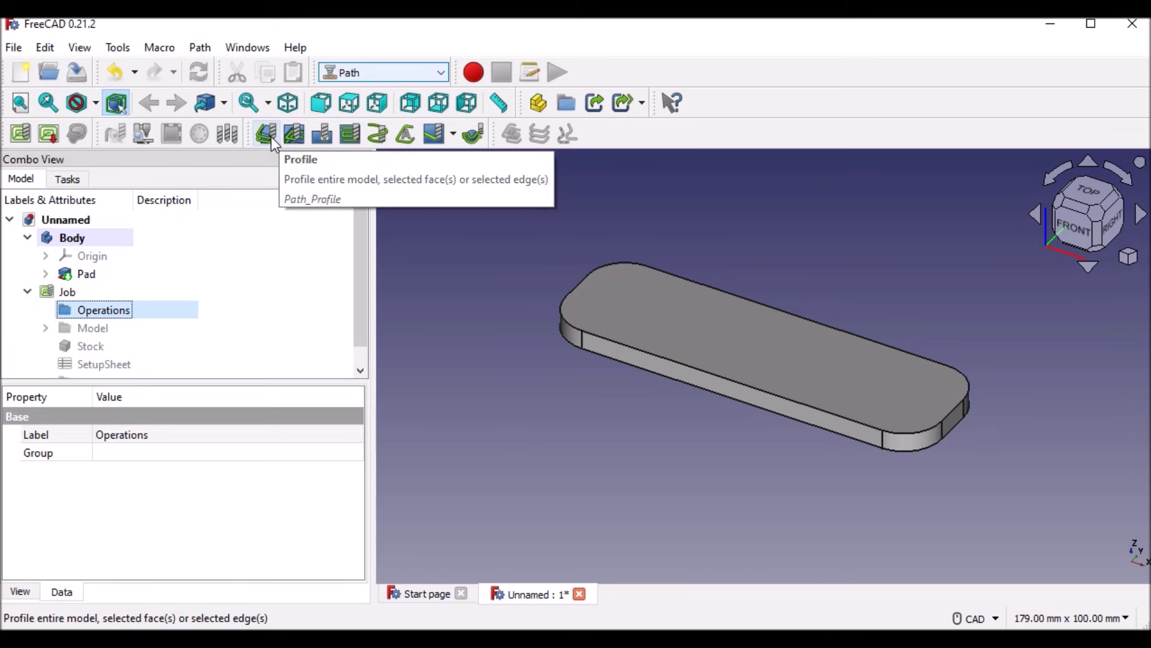
{"action": "left_click", "coordinate": [267, 134]}
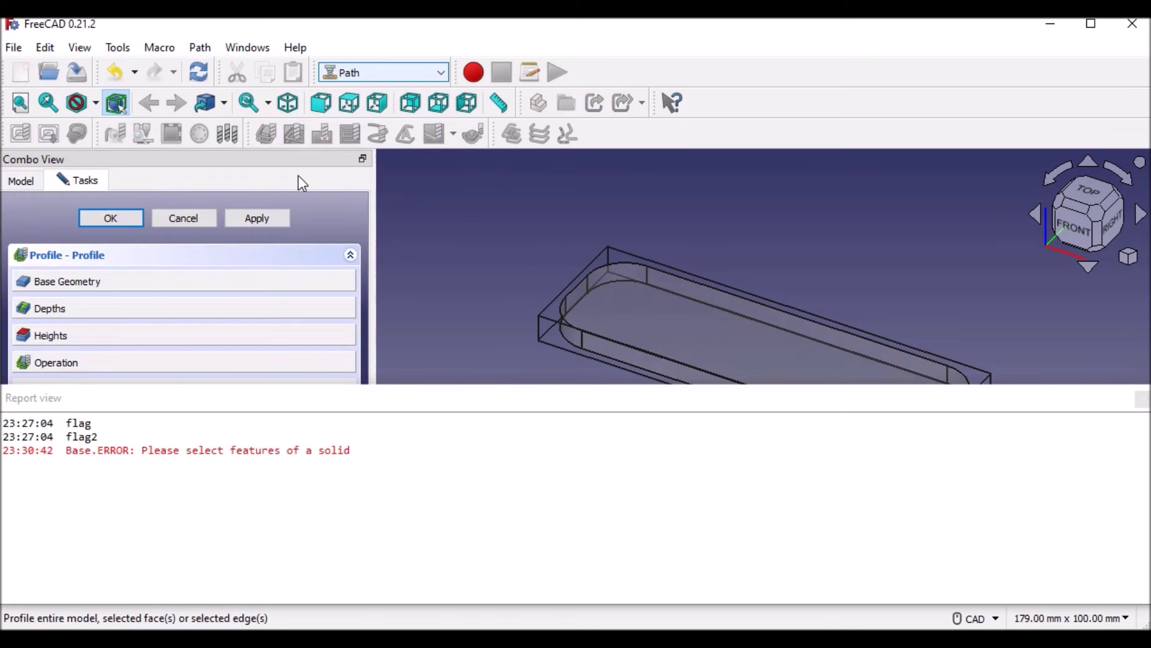
Step: Close the faces error in the Report view and cancel the unfinished Profile operation
{"action": "left_click", "coordinate": [1143, 401]}
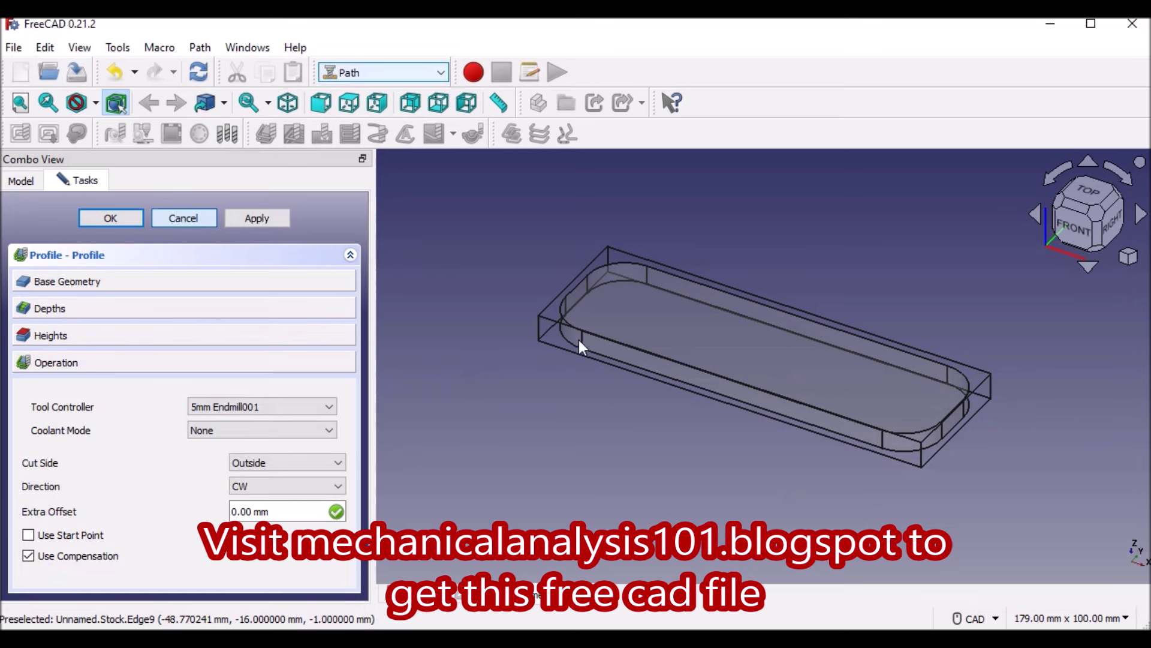
{"action": "key", "text": "Escape"}
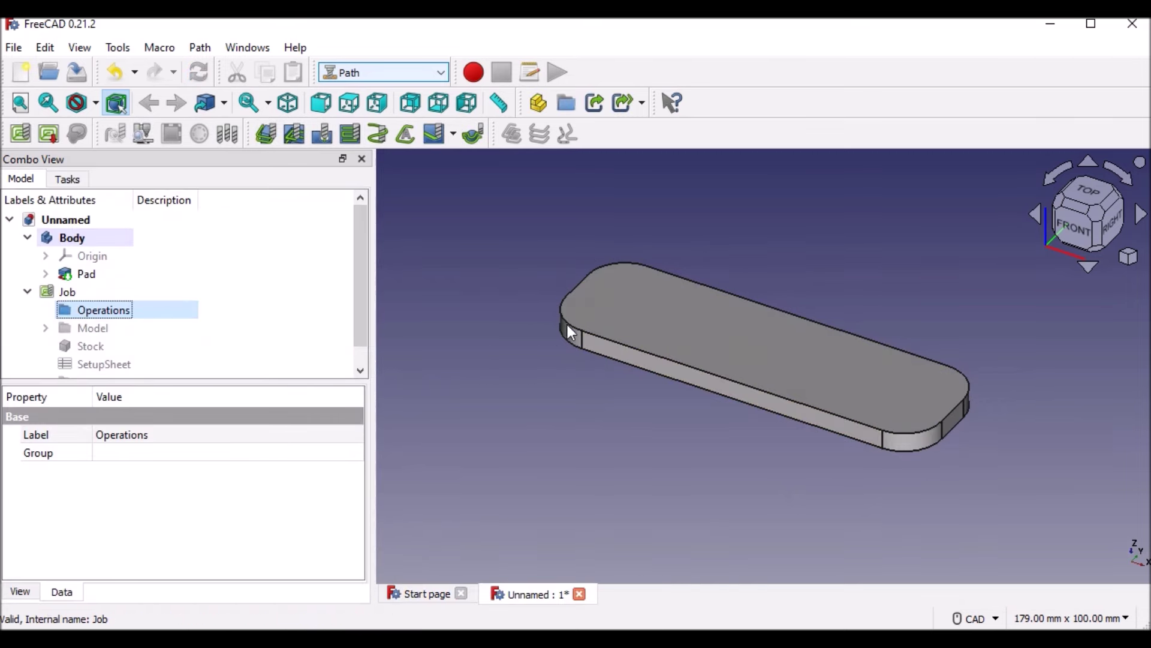
Step: Start a Profile operation from the plate's long front side face, Face4
{"action": "left_click", "coordinate": [662, 371]}
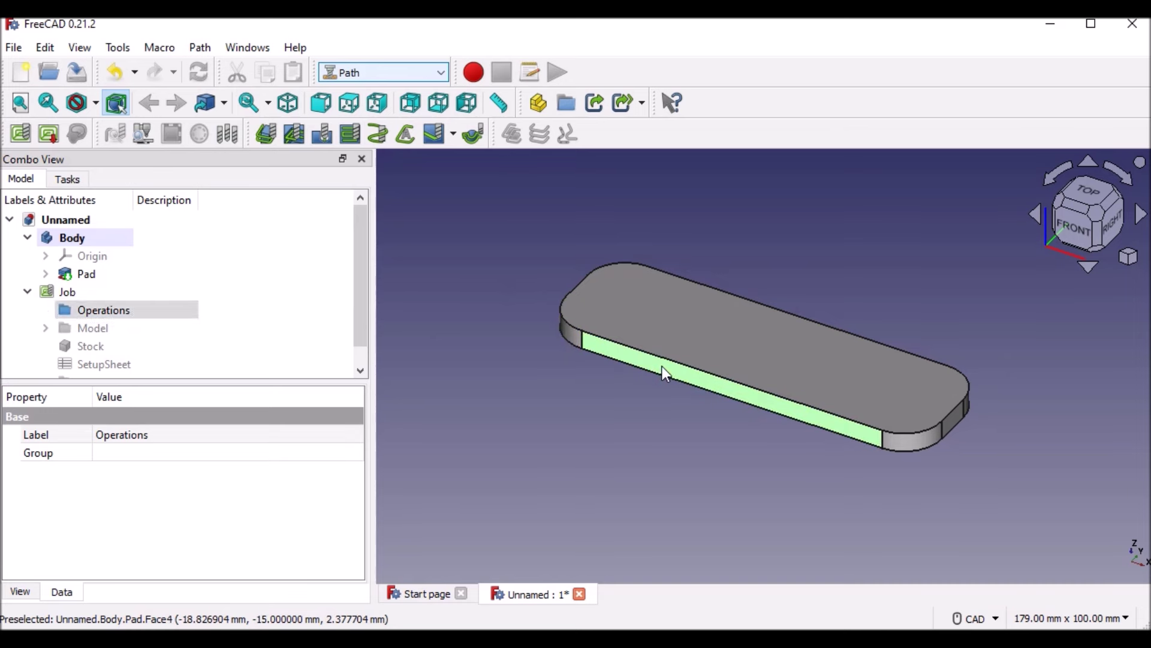
{"action": "left_click", "coordinate": [275, 146]}
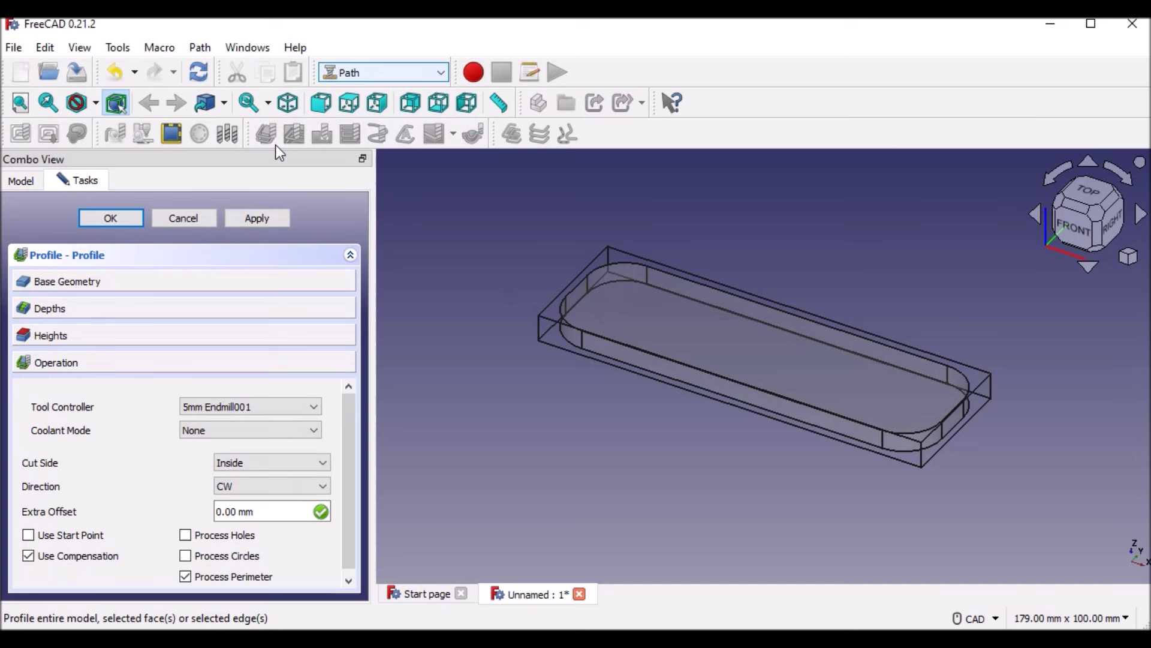
{"action": "left_click", "coordinate": [53, 285]}
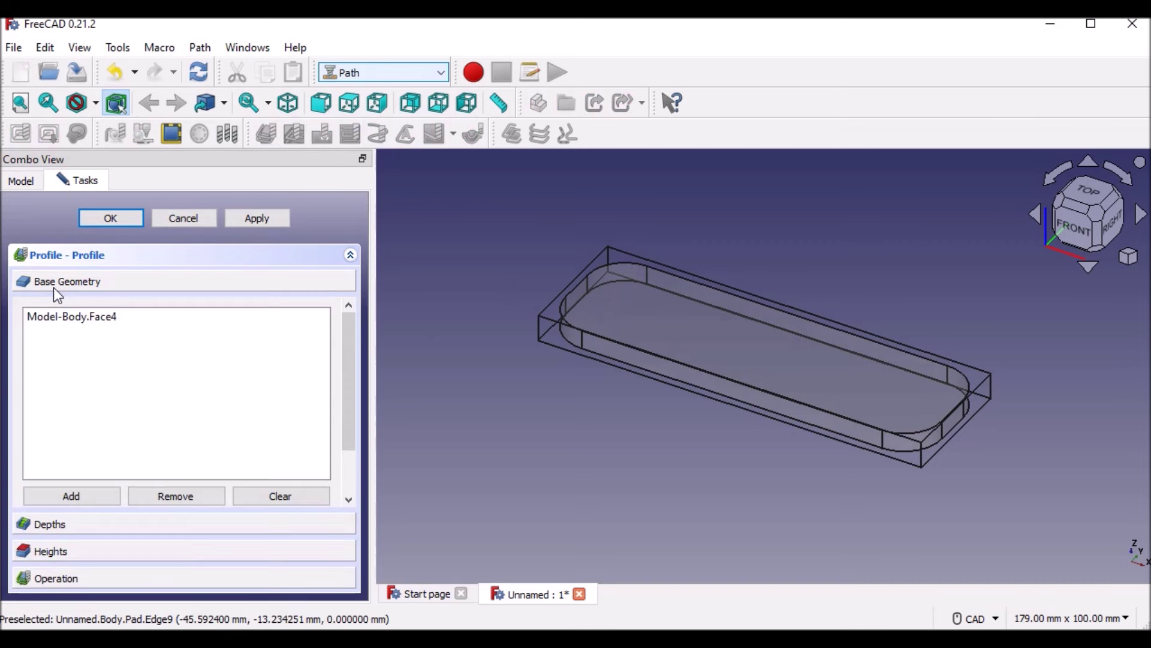
{"action": "left_click", "coordinate": [72, 320]}
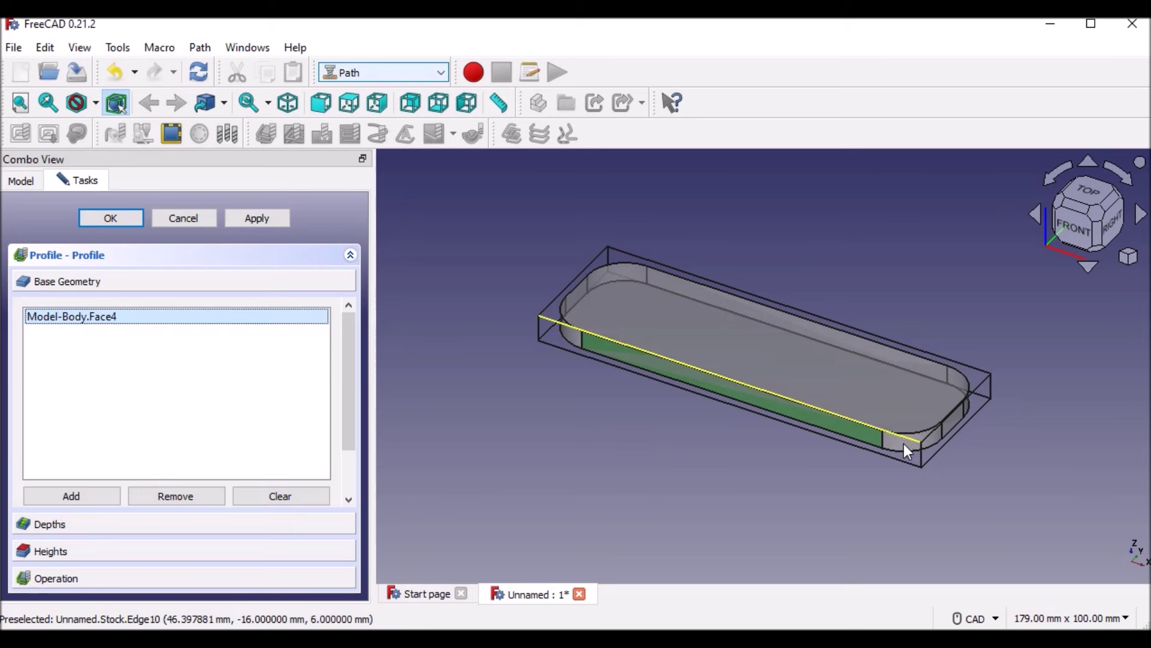
Step: Add the curved end face and the flat end face as base geometry Face5 and Face6
{"action": "left_click", "coordinate": [935, 441]}
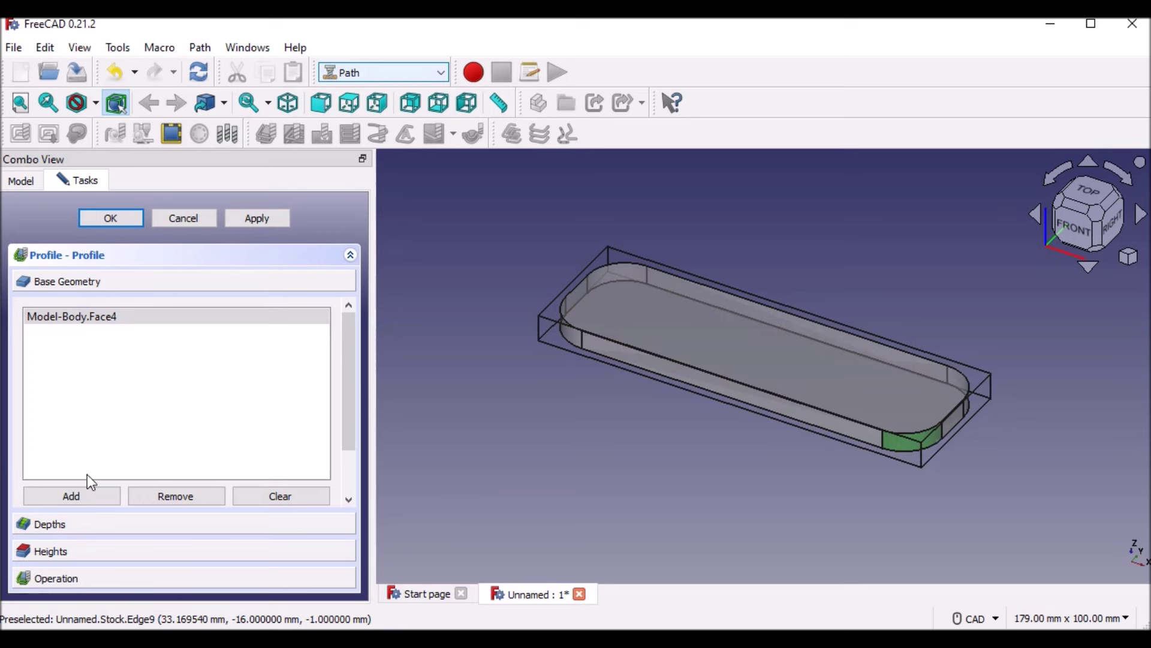
{"action": "left_click", "coordinate": [84, 496]}
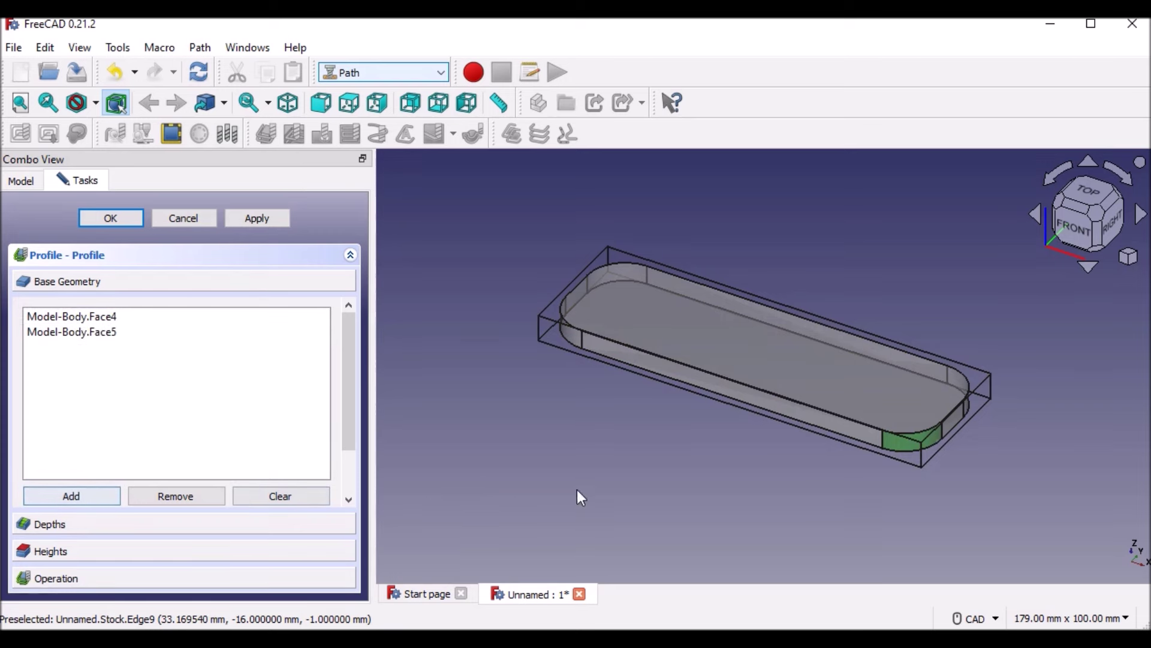
{"action": "left_click", "coordinate": [954, 423]}
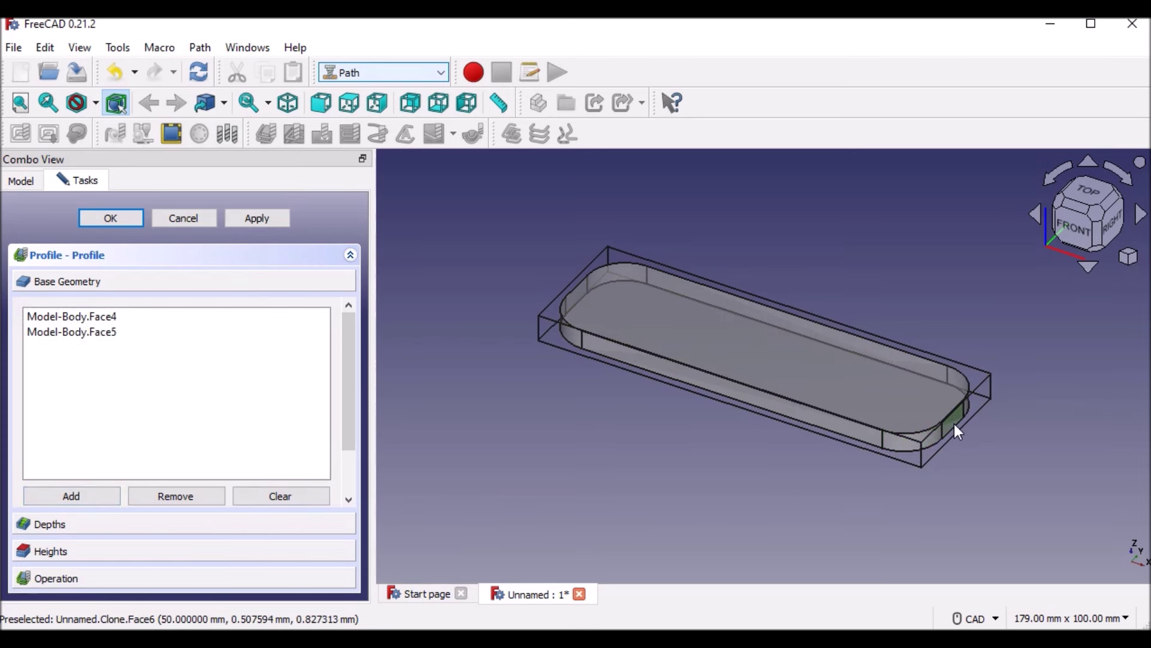
{"action": "left_click", "coordinate": [73, 499]}
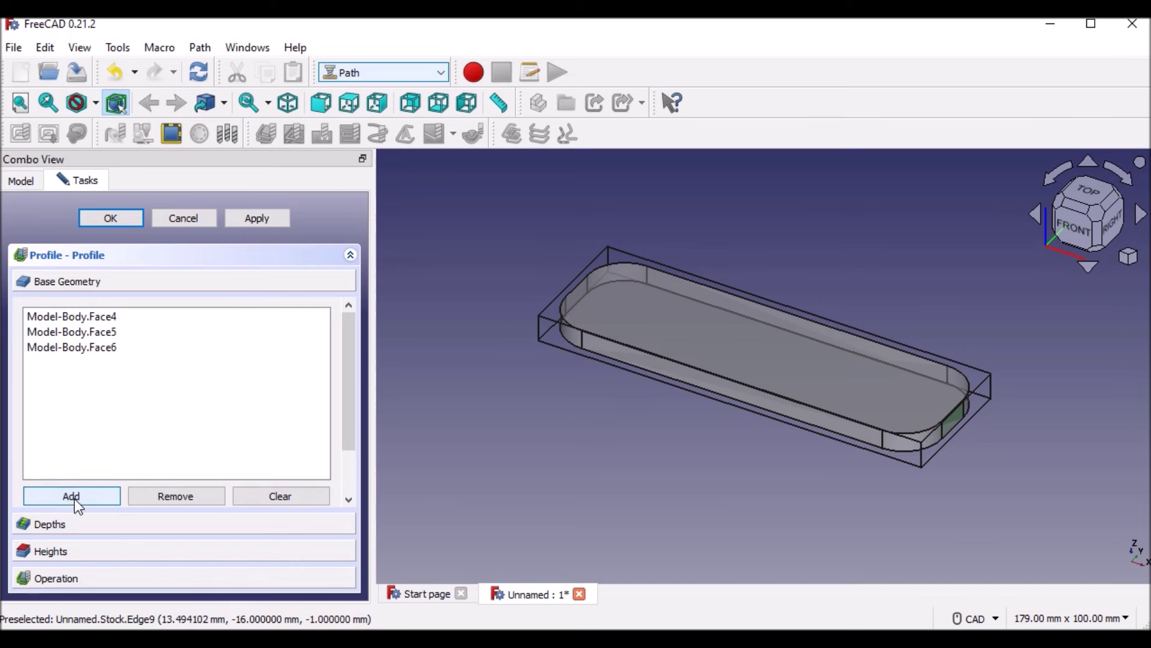
{"action": "left_click", "coordinate": [580, 502]}
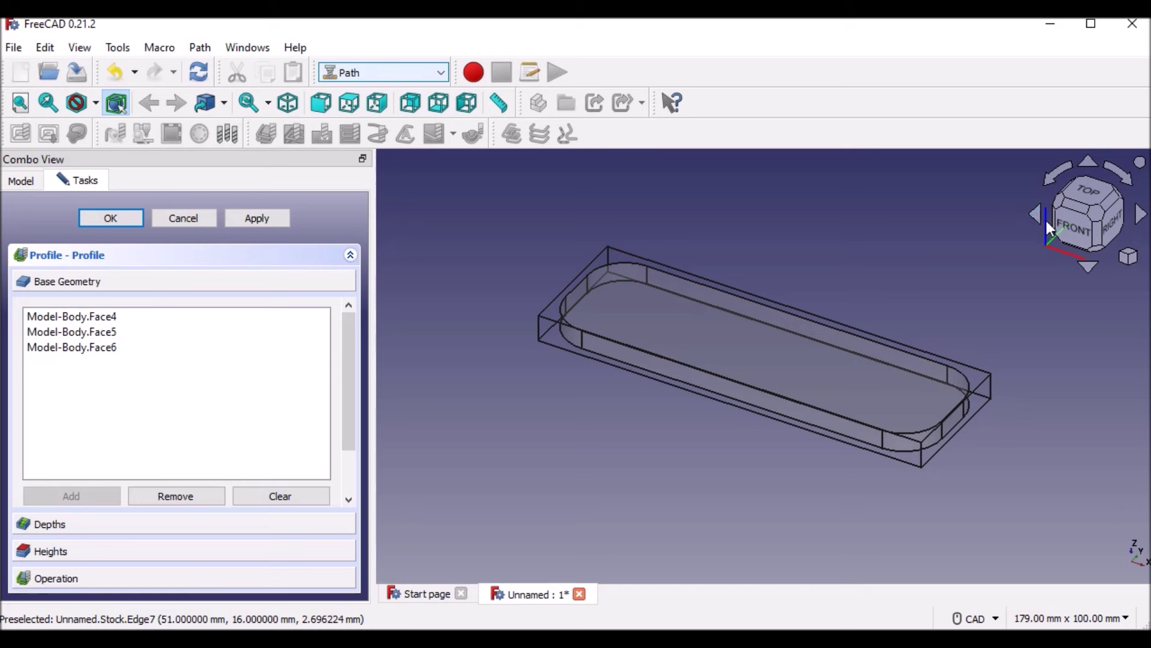
Step: Check base geometry Face4, Face5 and Face6 by highlighting them on the plate
{"action": "left_click", "coordinate": [1120, 173]}
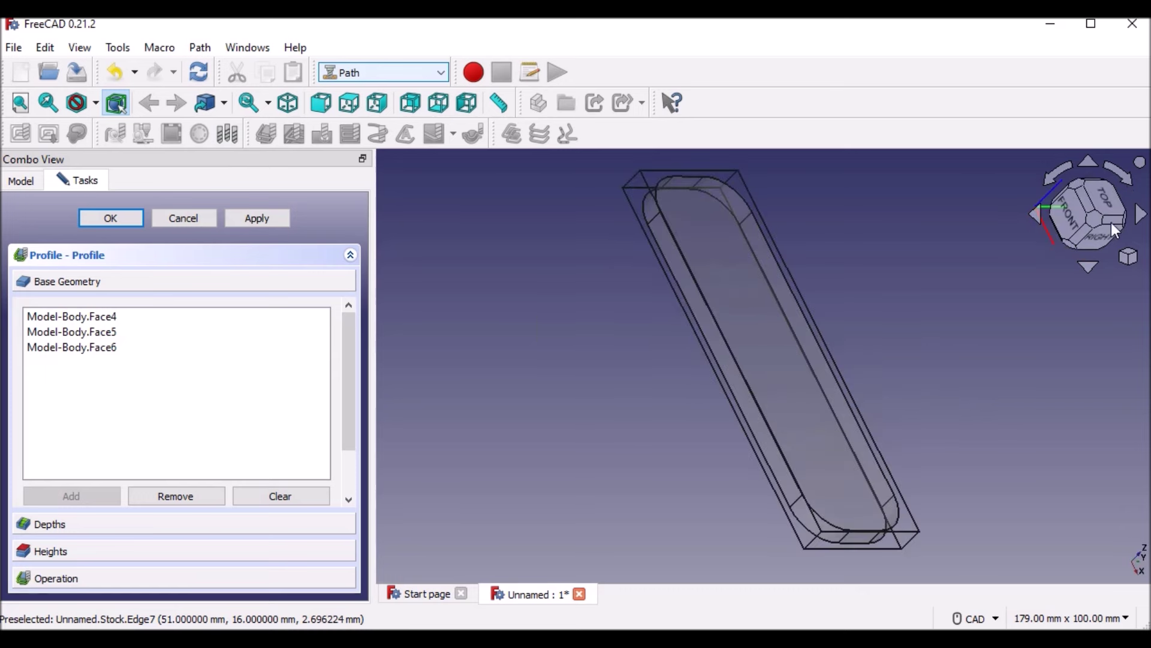
{"action": "left_click", "coordinate": [1086, 161]}
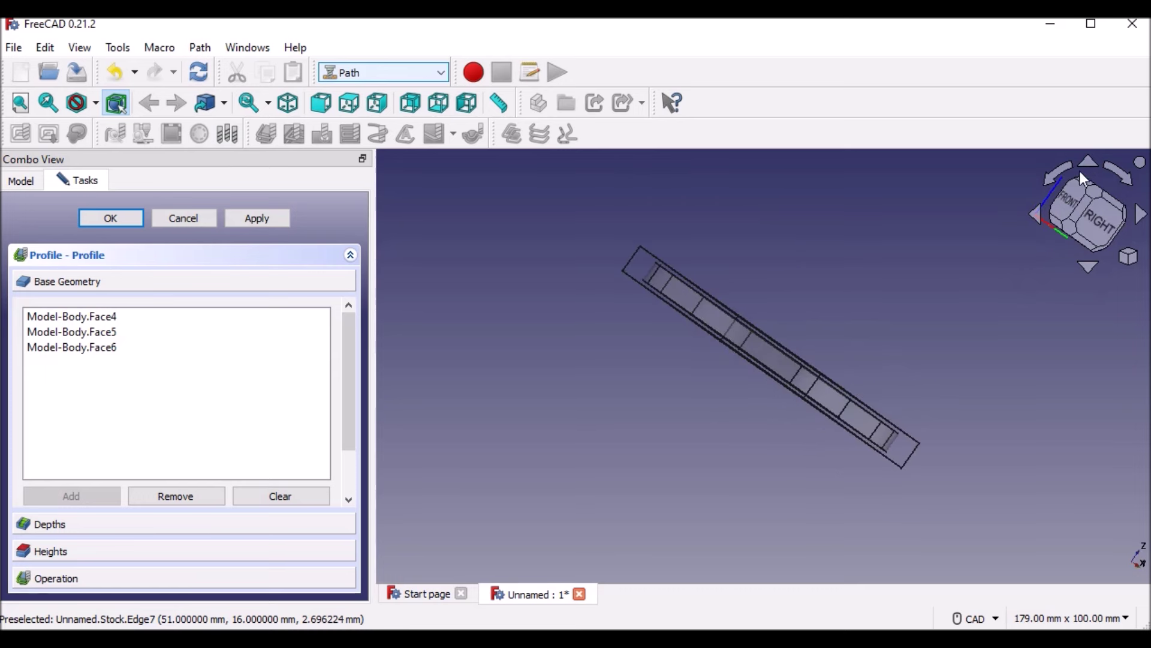
{"action": "left_click", "coordinate": [1087, 268]}
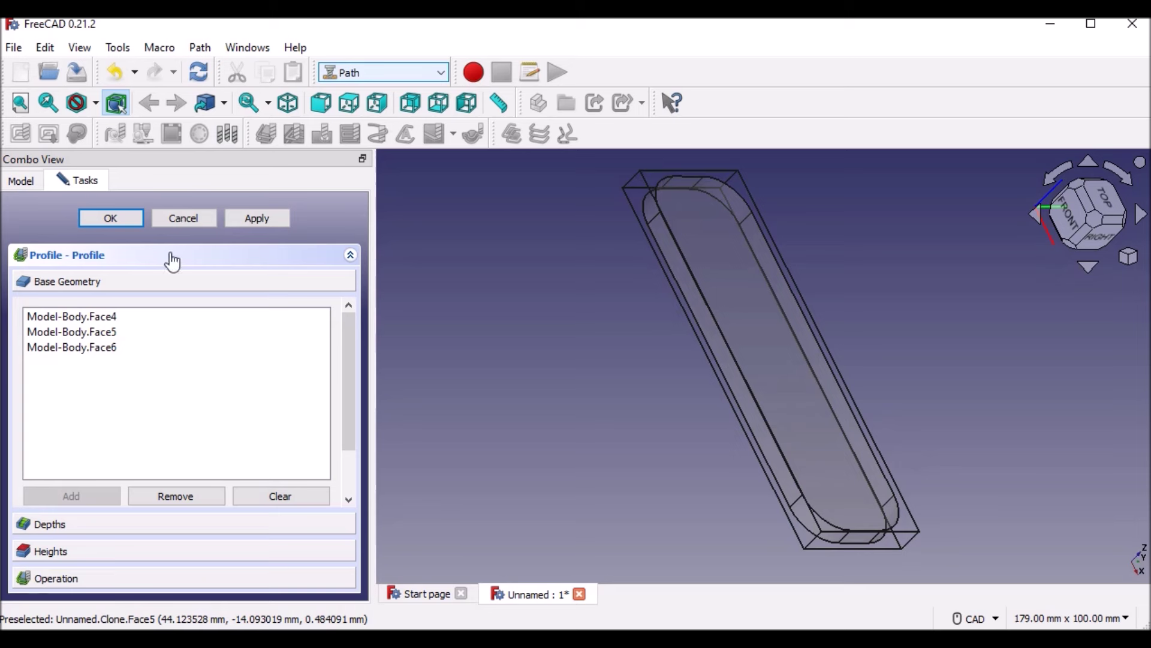
{"action": "left_click", "coordinate": [108, 350]}
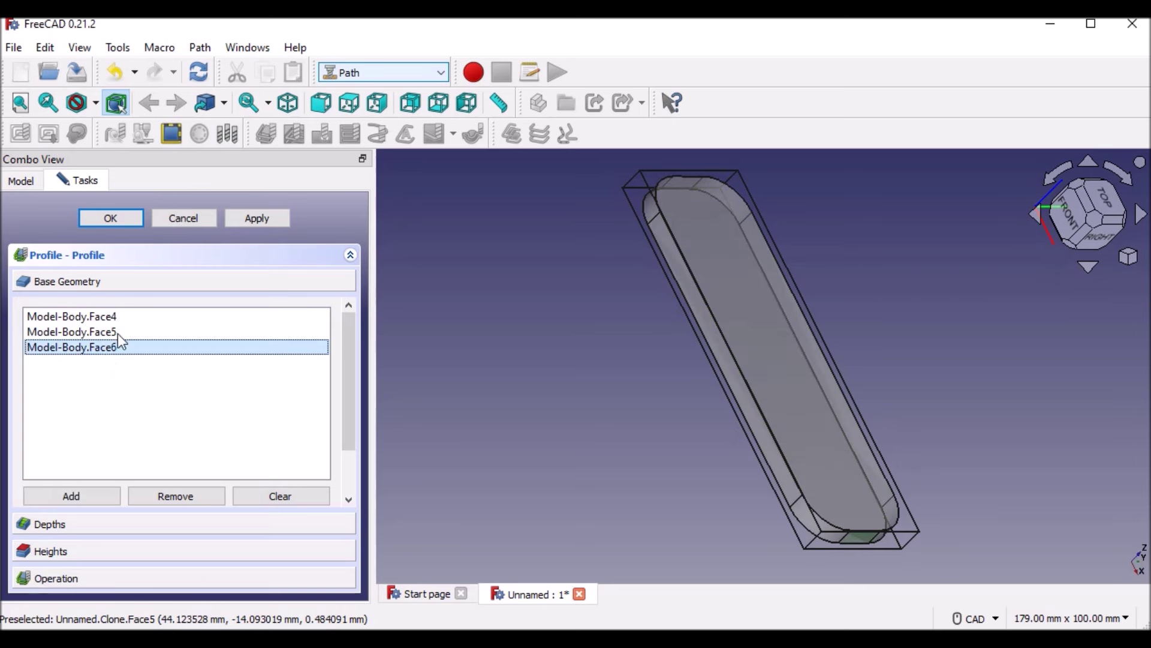
{"action": "left_click", "coordinate": [117, 332]}
{"action": "left_click", "coordinate": [110, 318], "text": "ctrl"}
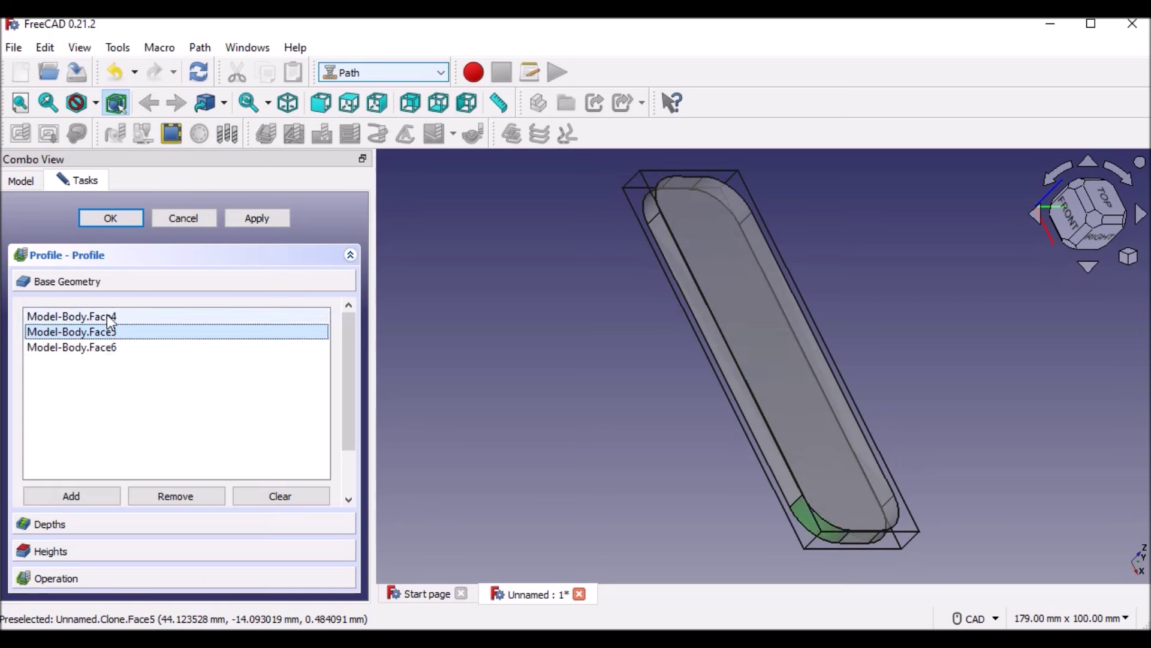
{"action": "left_click", "coordinate": [98, 350], "text": "ctrl"}
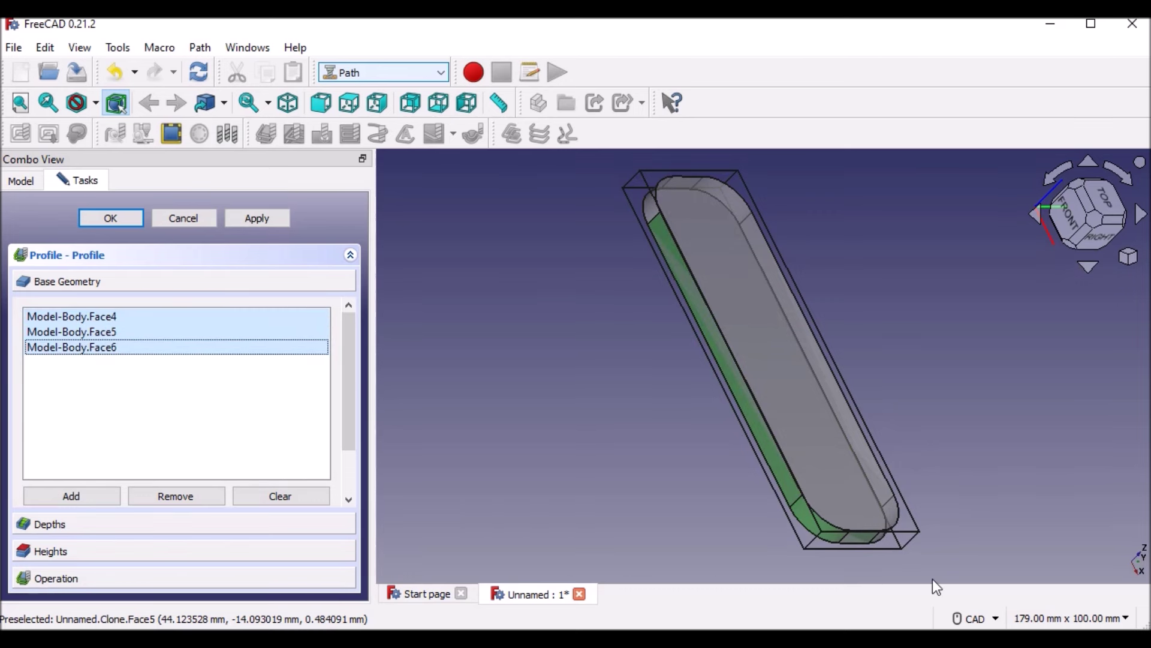
Step: Inspect the plate from edge-on, front and right views, then return to isometric
{"action": "left_click", "coordinate": [1091, 161]}
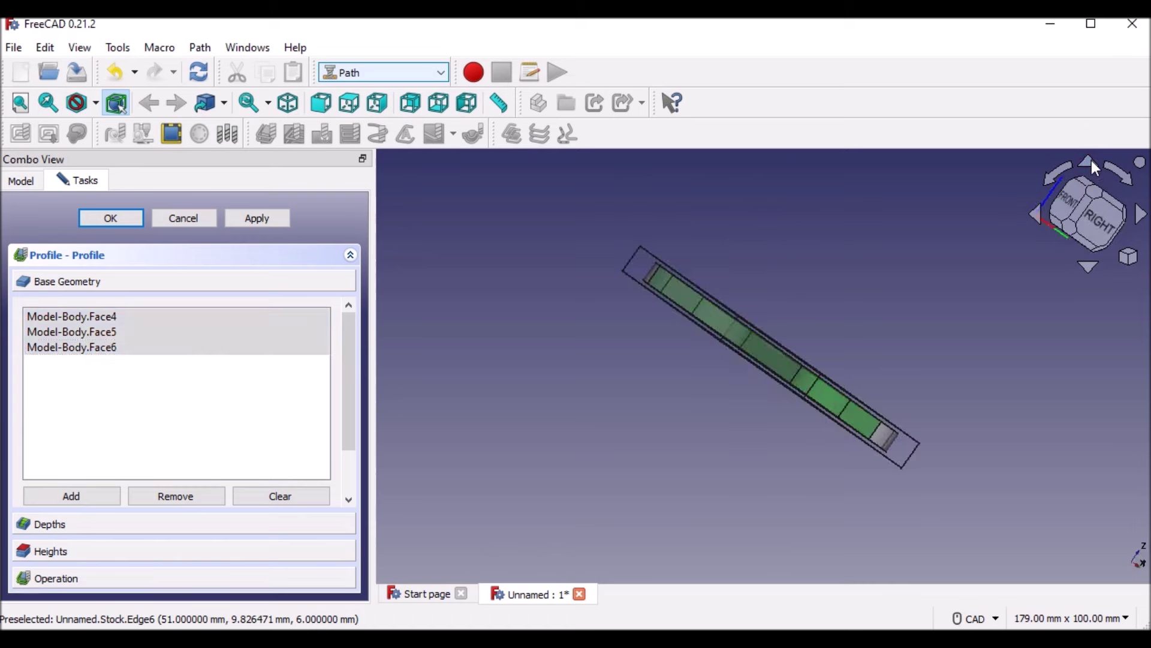
{"action": "left_click", "coordinate": [1044, 198]}
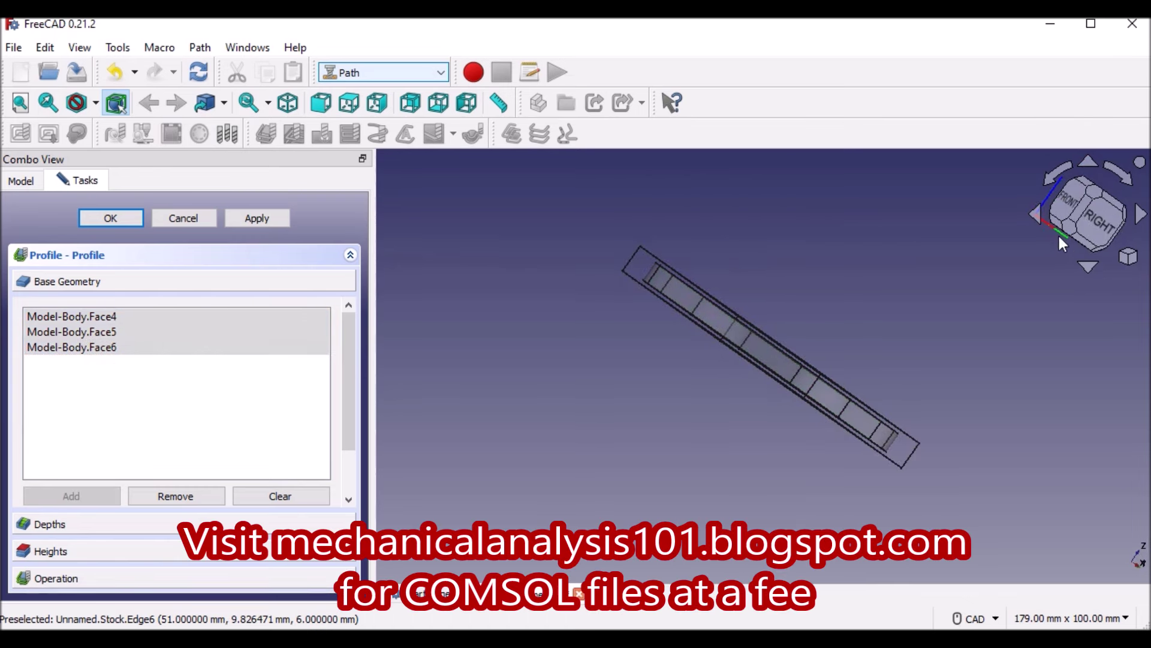
{"action": "left_click", "coordinate": [1067, 210]}
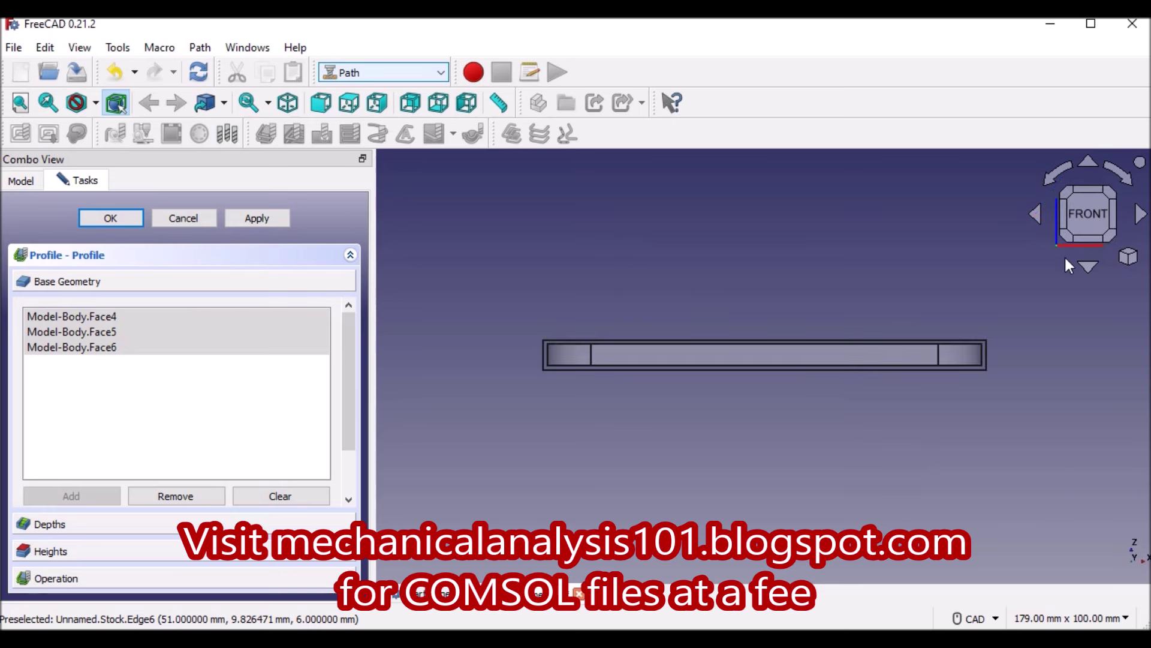
{"action": "left_click", "coordinate": [1037, 215]}
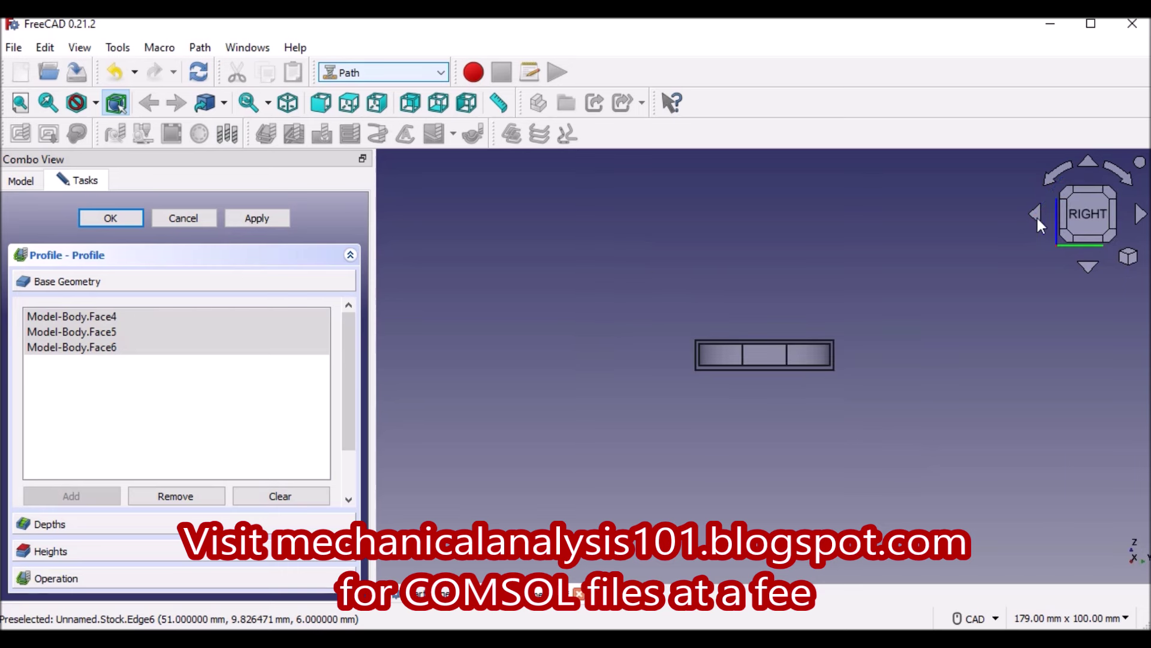
{"action": "left_click", "coordinate": [1129, 256]}
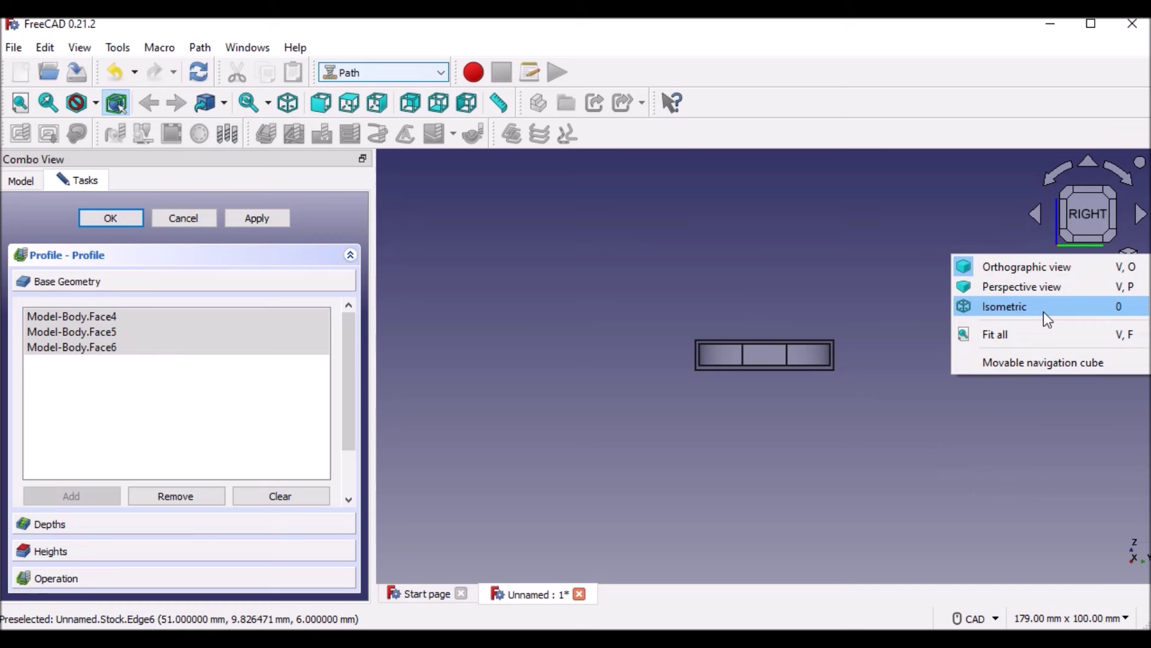
{"action": "left_click", "coordinate": [1044, 309]}
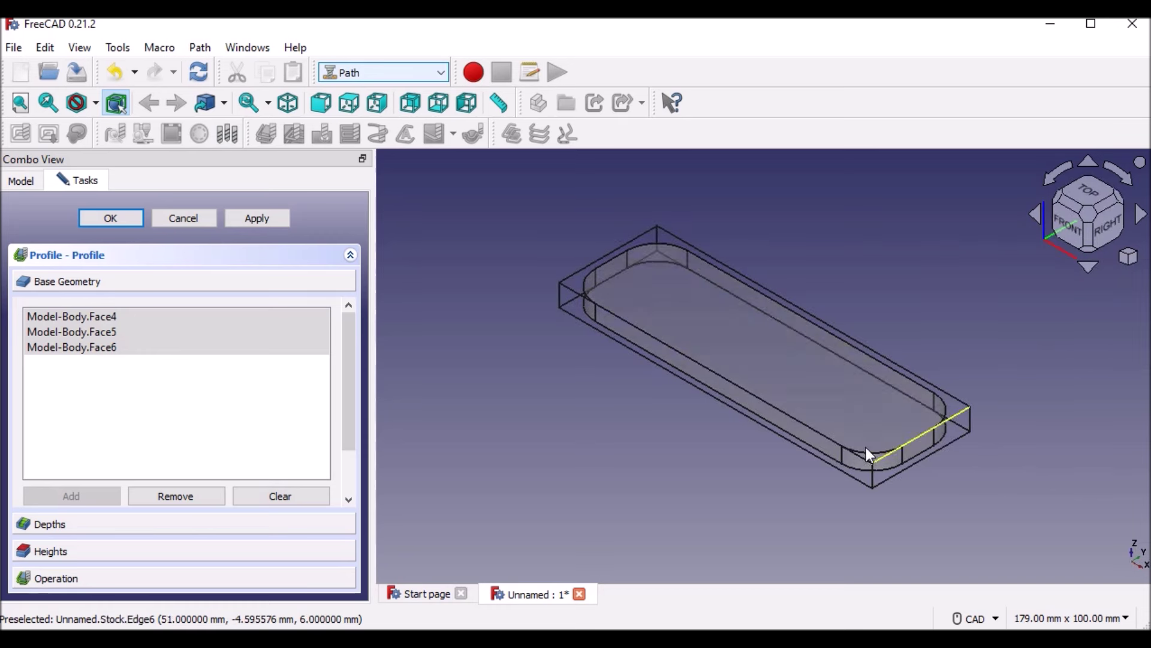
Step: Add the next end face to the profile's base geometry as Face7
{"action": "left_click", "coordinate": [89, 346]}
{"action": "left_click", "coordinate": [90, 334]}
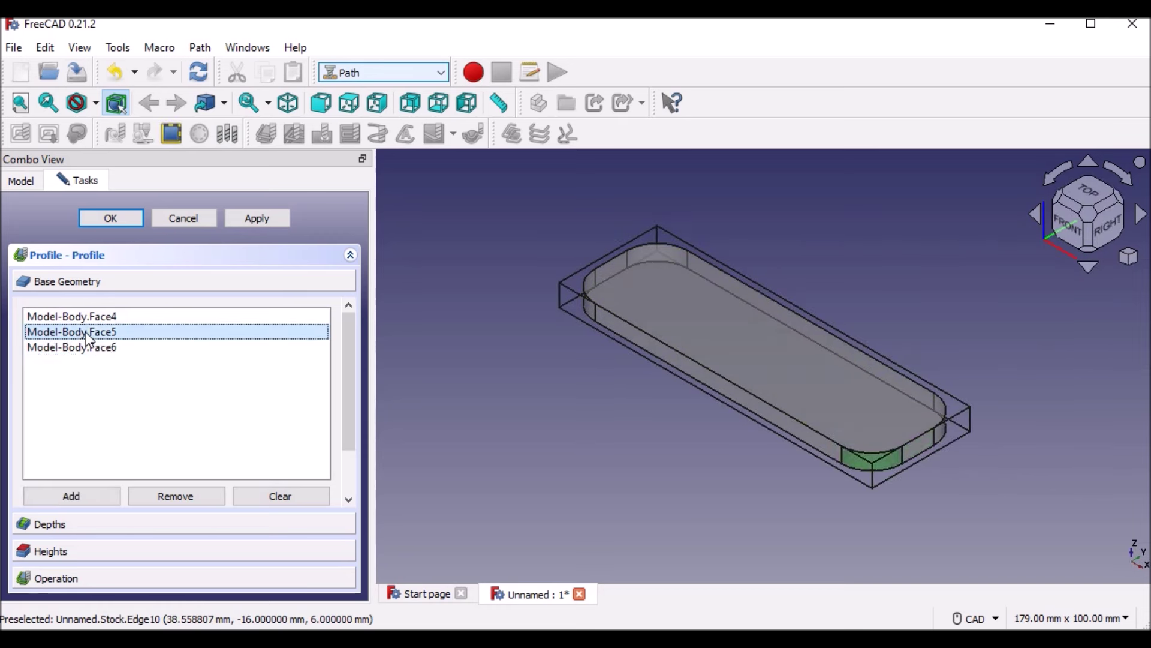
{"action": "left_click", "coordinate": [103, 316]}
{"action": "left_click", "coordinate": [93, 348]}
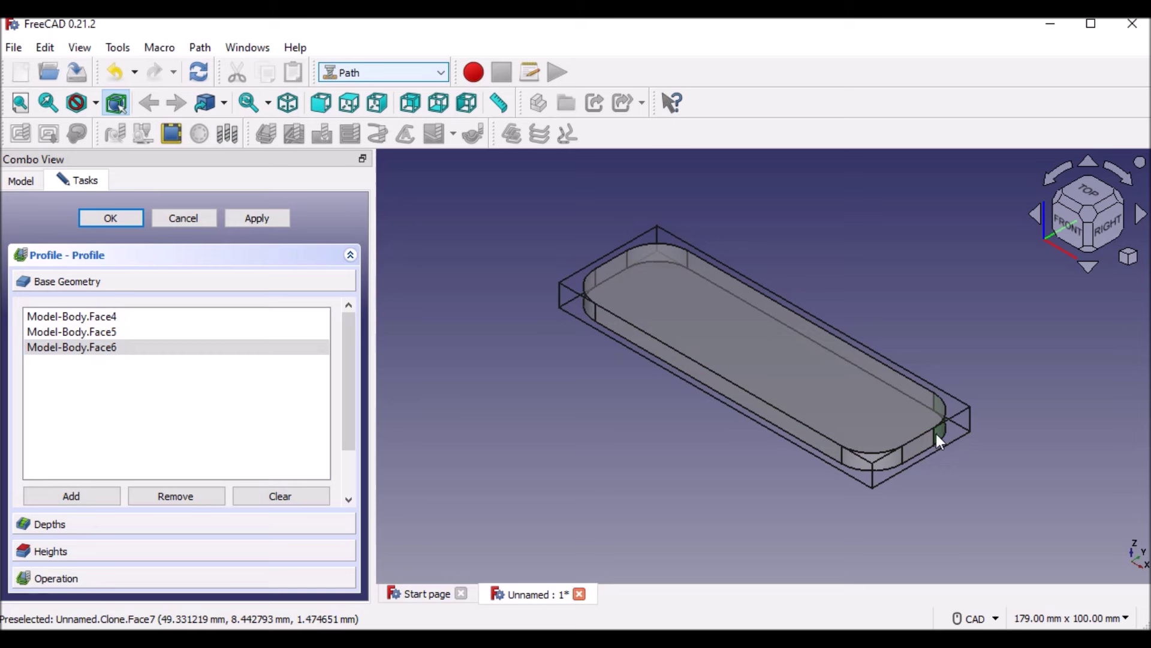
{"action": "left_click", "coordinate": [93, 494]}
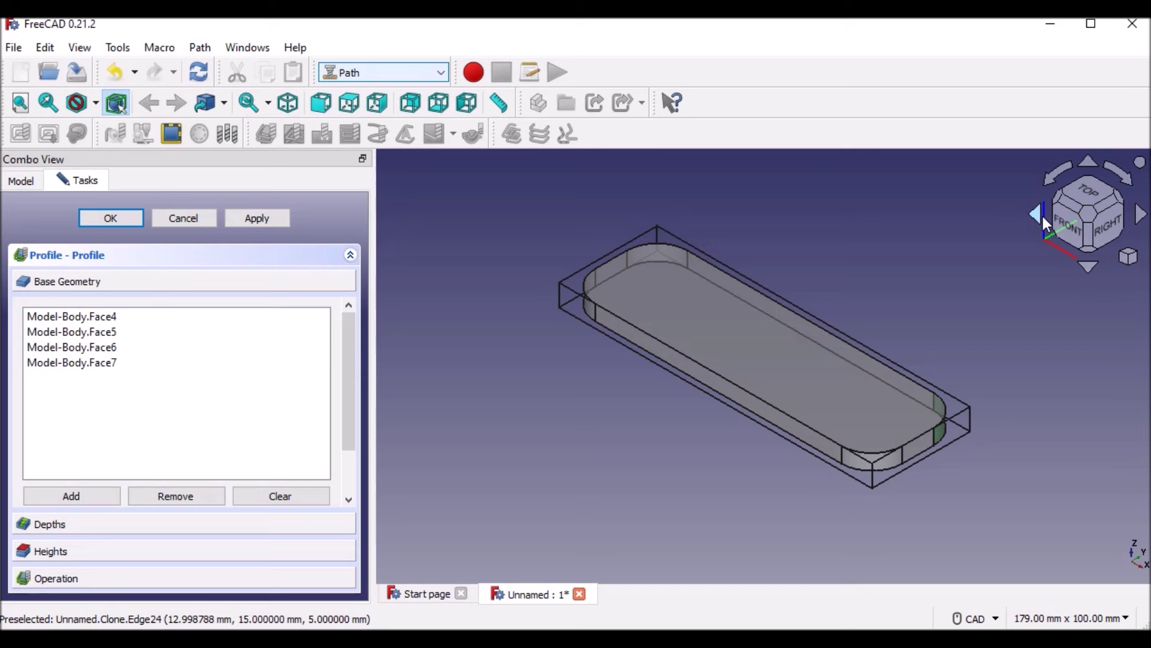
Step: Add the far long side as Face8 and the left-end curved face as Face1
{"action": "left_click", "coordinate": [1080, 266]}
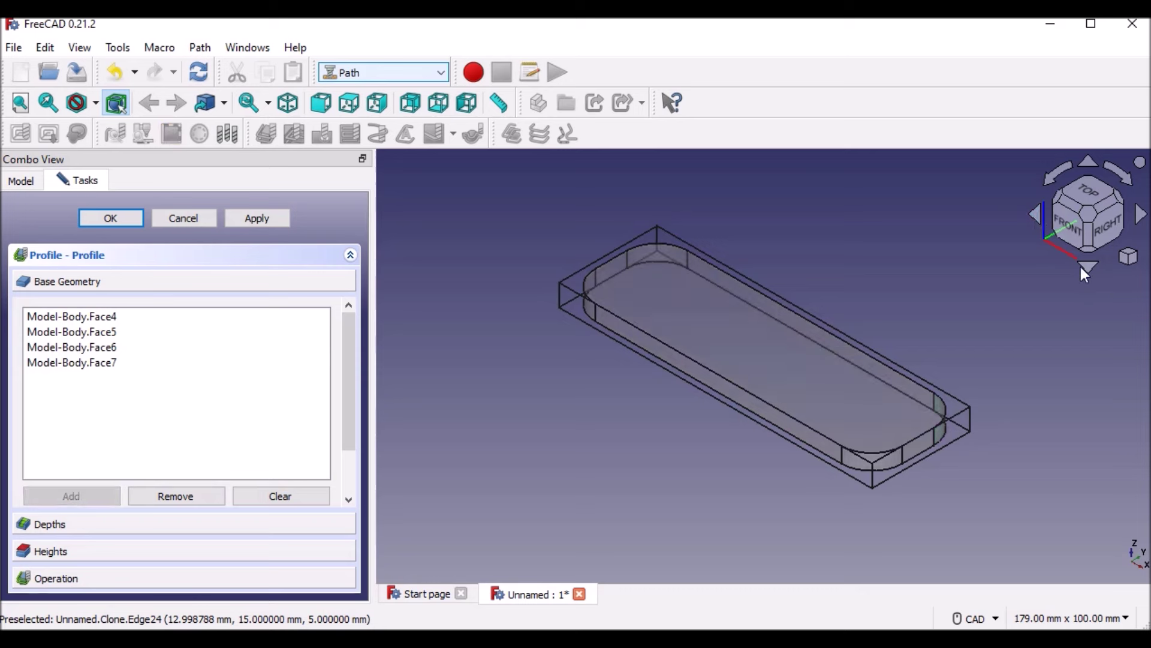
{"action": "left_click", "coordinate": [1086, 266]}
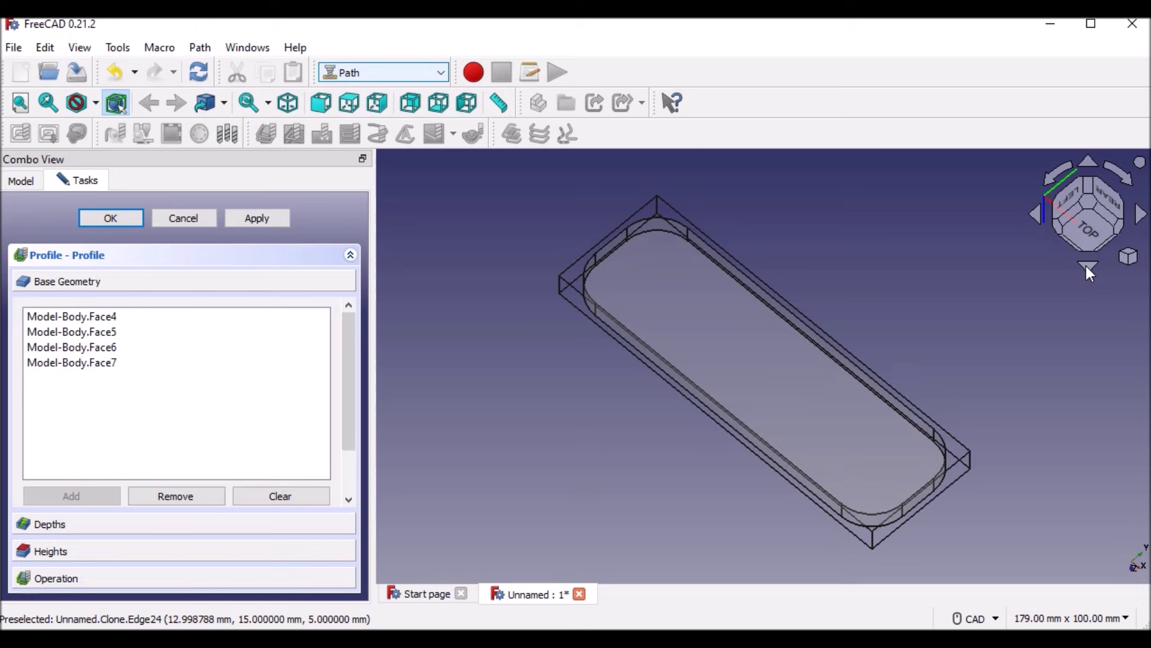
{"action": "left_click", "coordinate": [1086, 267]}
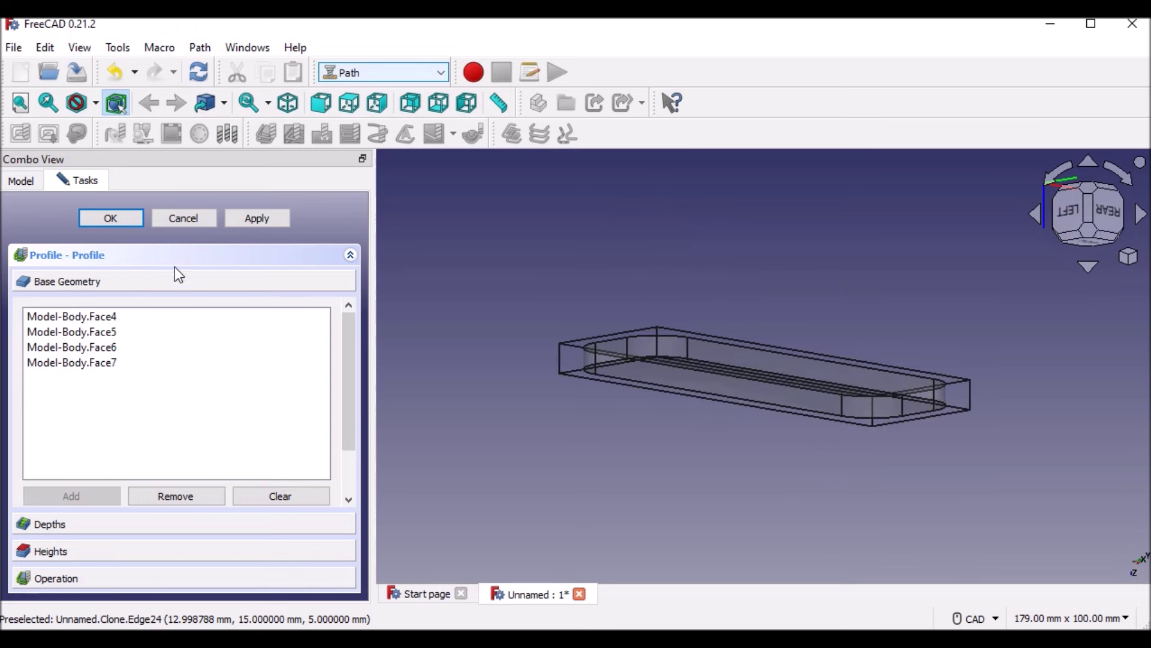
{"action": "left_click", "coordinate": [778, 363]}
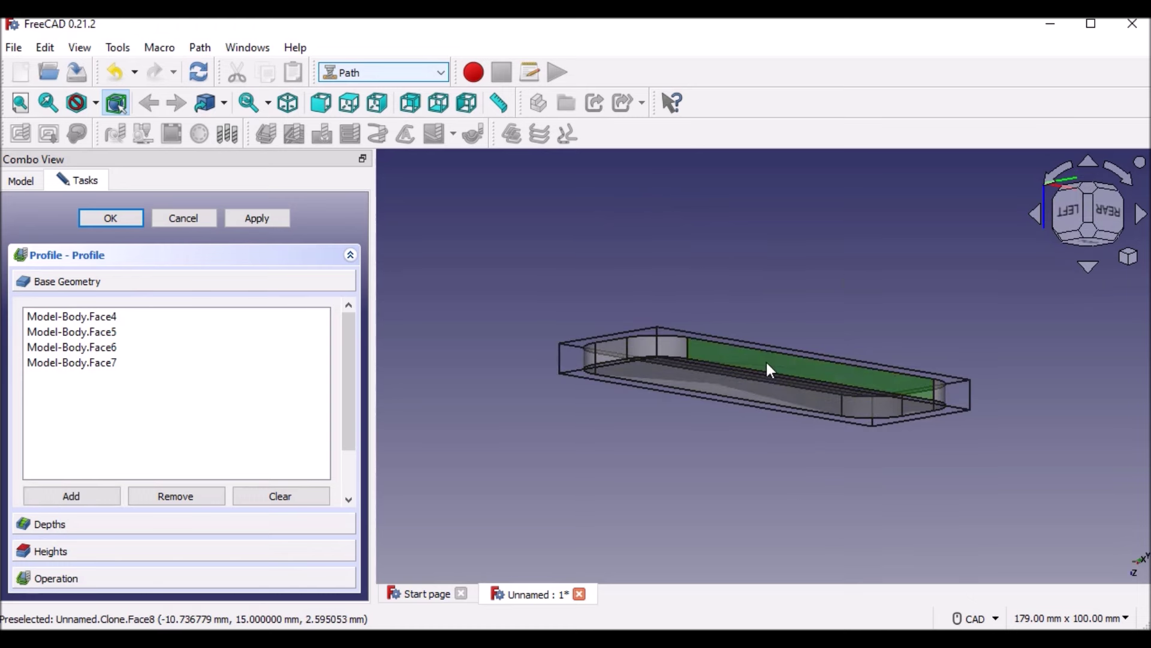
{"action": "left_click", "coordinate": [84, 499]}
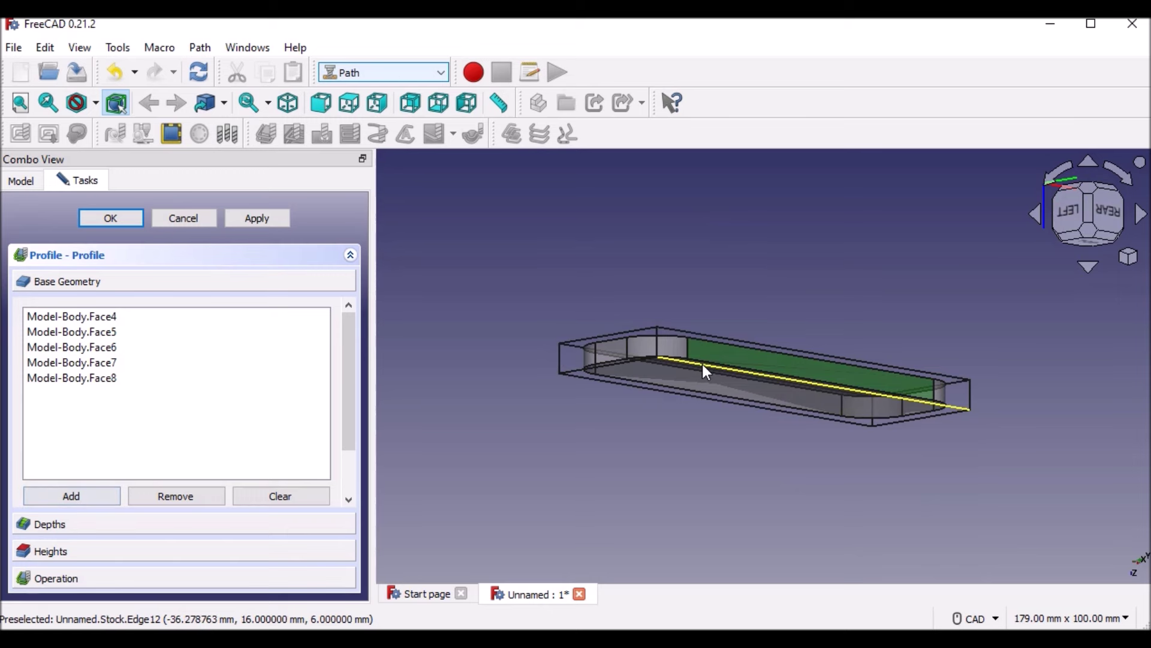
{"action": "left_click", "coordinate": [645, 345]}
{"action": "left_click", "coordinate": [67, 497]}
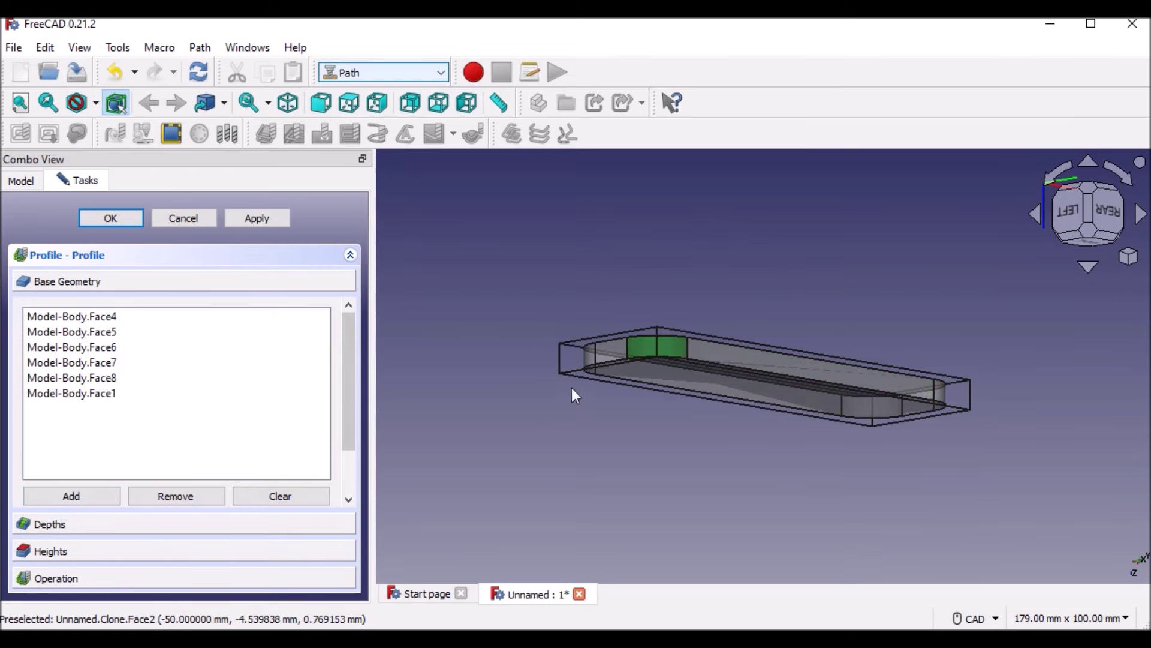
Step: Add the remaining left-end faces as Face2 and Face3, then return to isometric view
{"action": "left_click", "coordinate": [610, 351]}
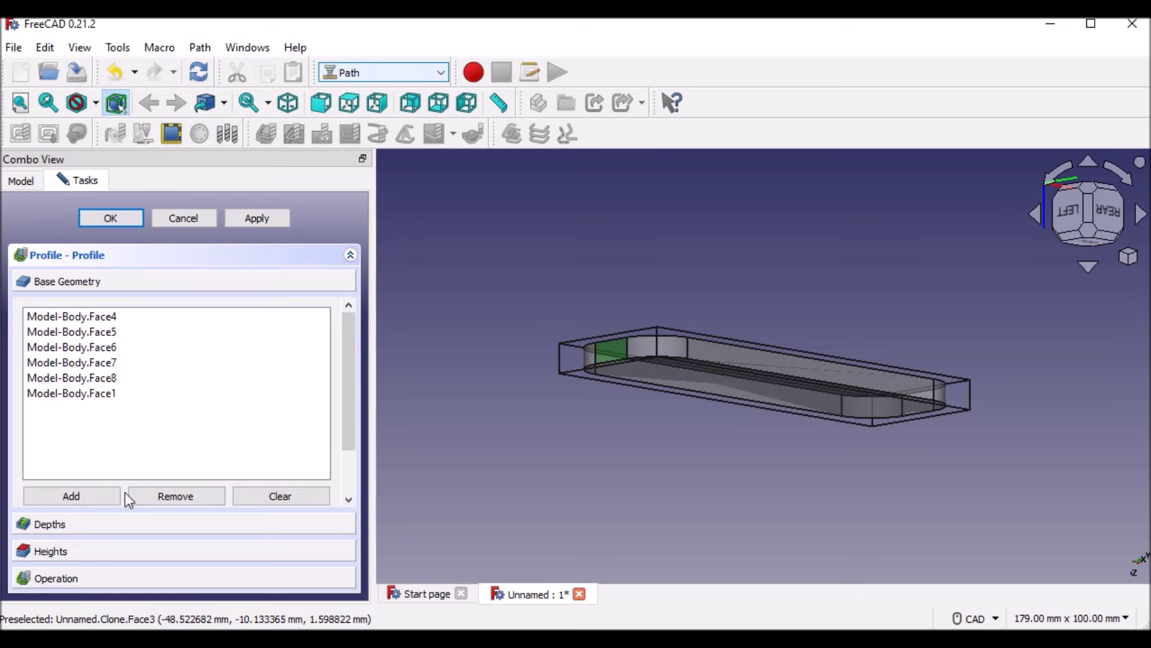
{"action": "left_click", "coordinate": [84, 496]}
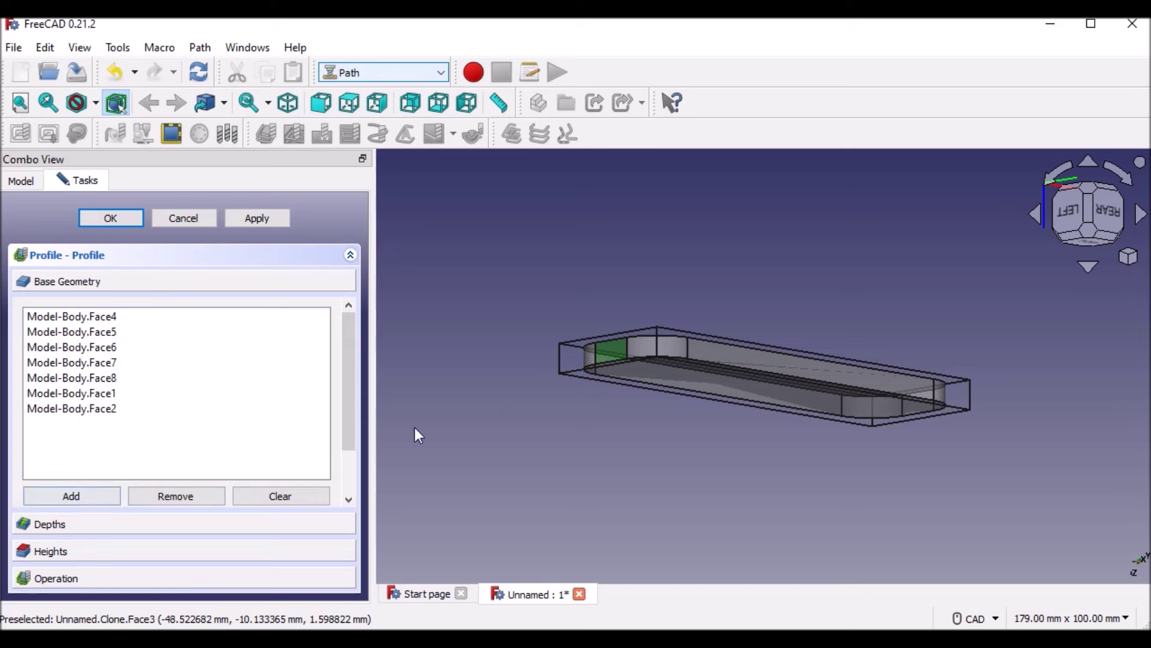
{"action": "left_click", "coordinate": [585, 358]}
{"action": "left_click", "coordinate": [84, 500]}
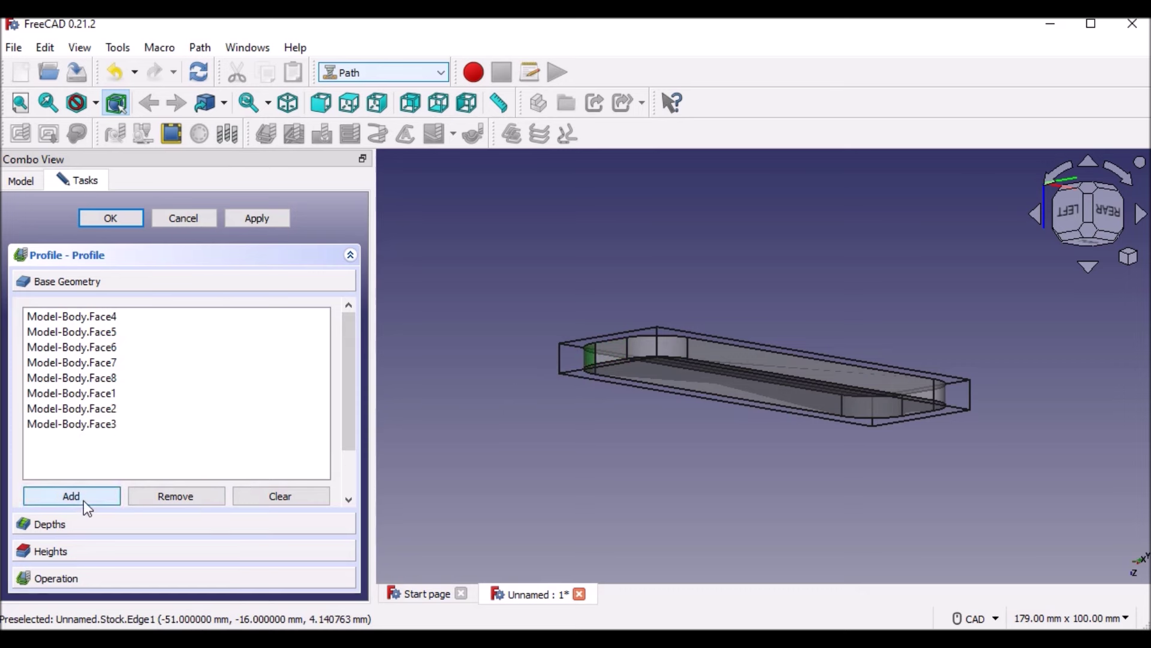
{"action": "left_click_drag", "start_coordinate": [353, 380], "coordinate": [328, 511]}
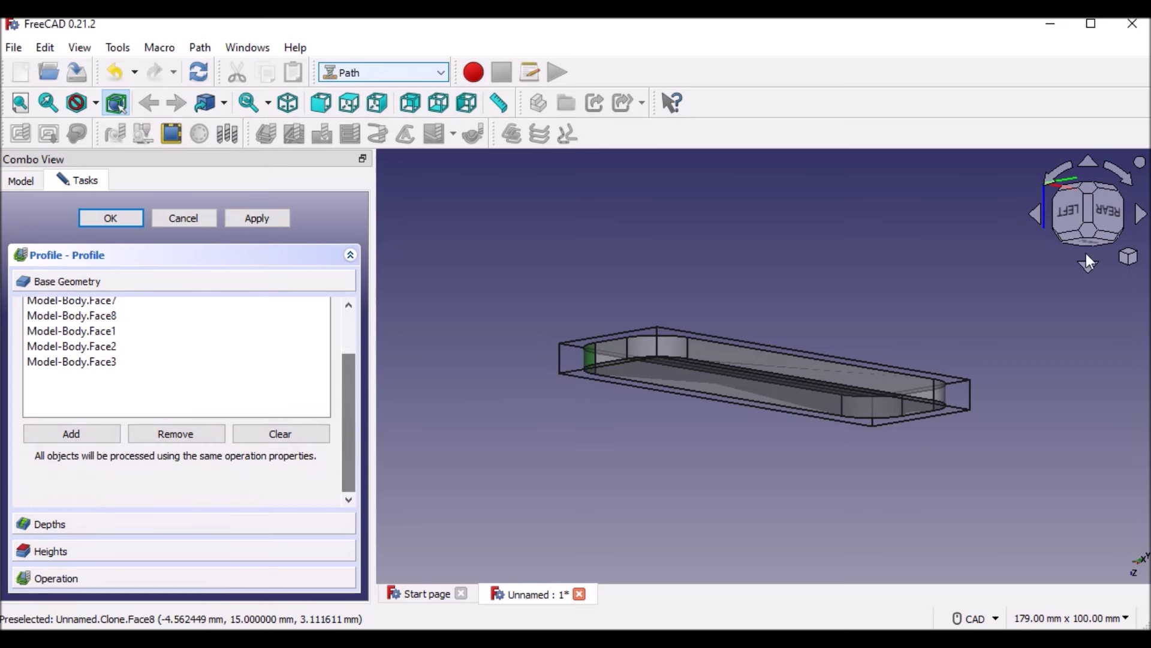
{"action": "left_click", "coordinate": [1089, 162]}
{"action": "left_click", "coordinate": [1093, 162]}
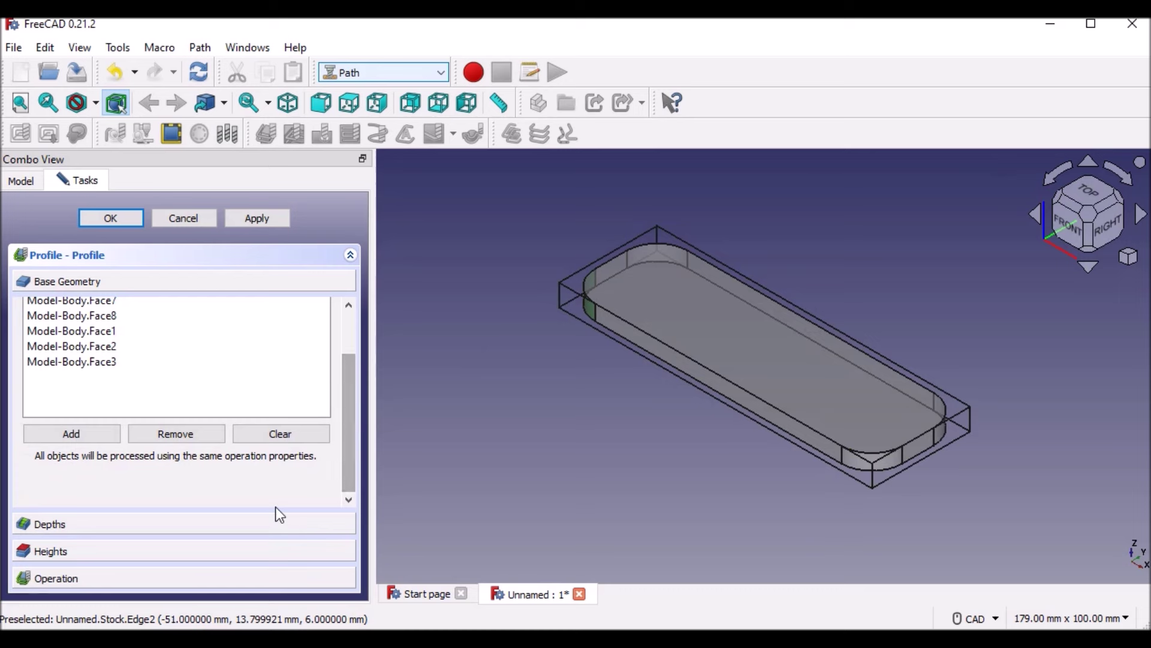
{"action": "left_click", "coordinate": [48, 530]}
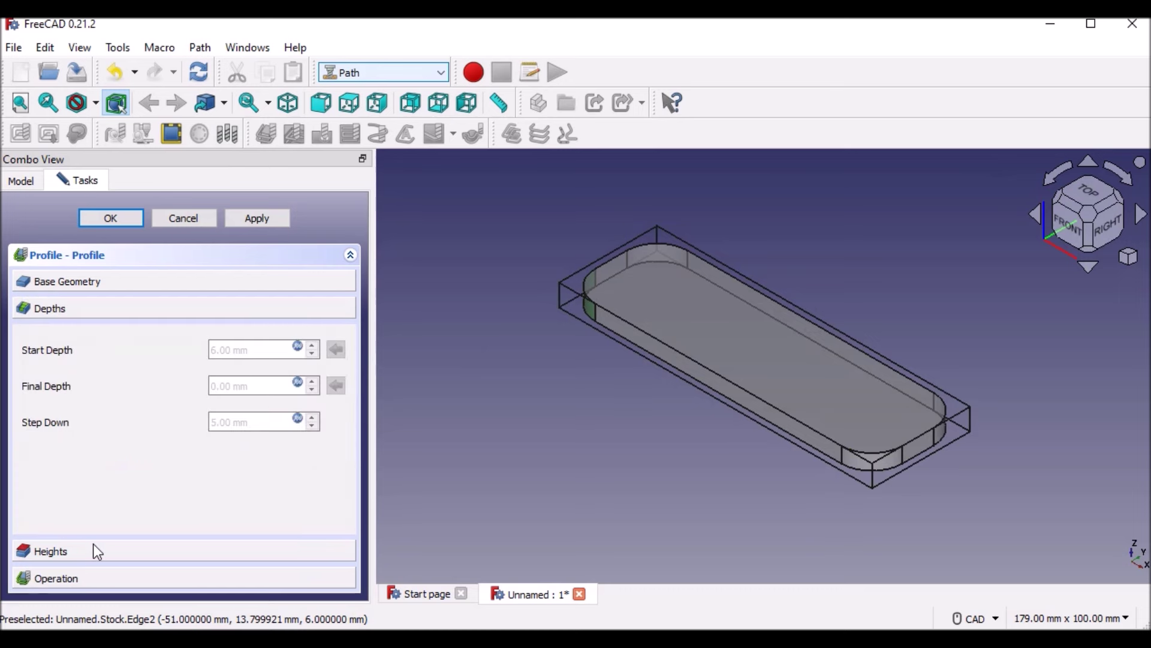
Step: Enable Process Holes and Process Circles and set the coolant mode to Mist
{"action": "left_click", "coordinate": [57, 583]}
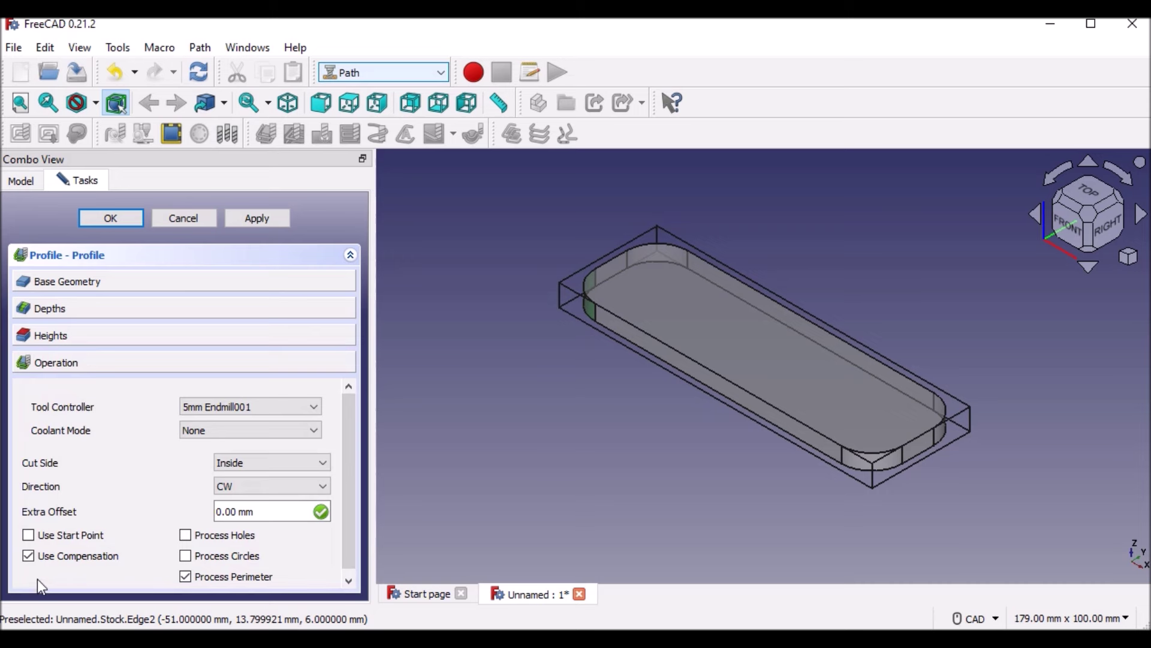
{"action": "left_click", "coordinate": [185, 535]}
{"action": "left_click", "coordinate": [186, 555]}
{"action": "left_click", "coordinate": [268, 429]}
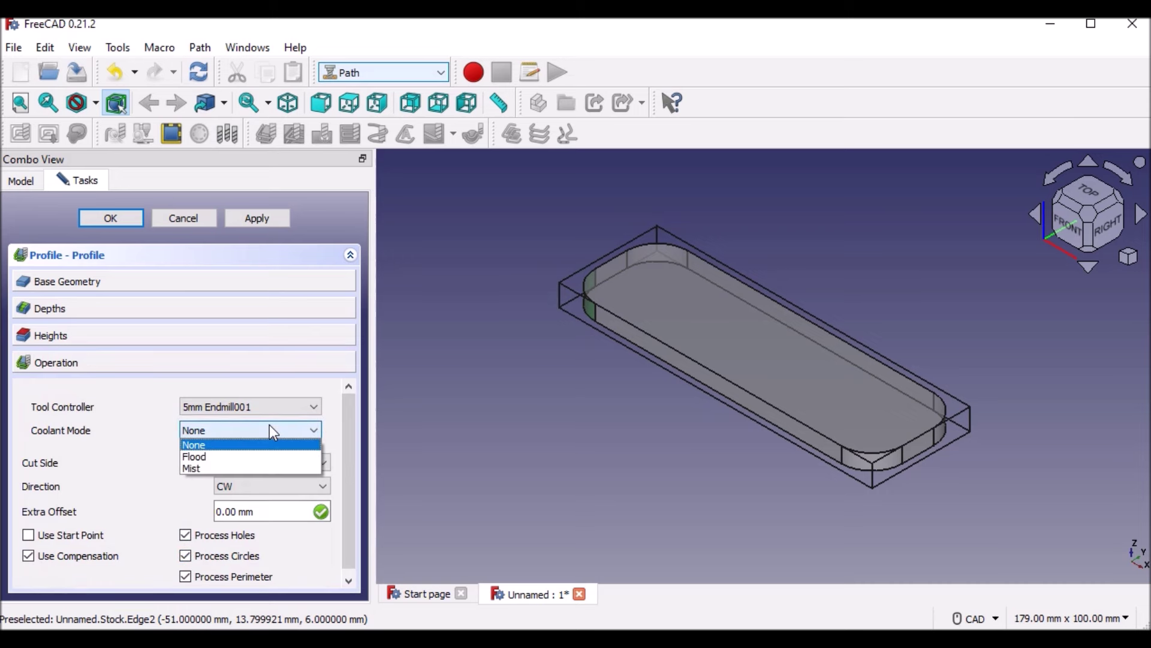
{"action": "left_click", "coordinate": [237, 467]}
{"action": "left_click", "coordinate": [301, 407]}
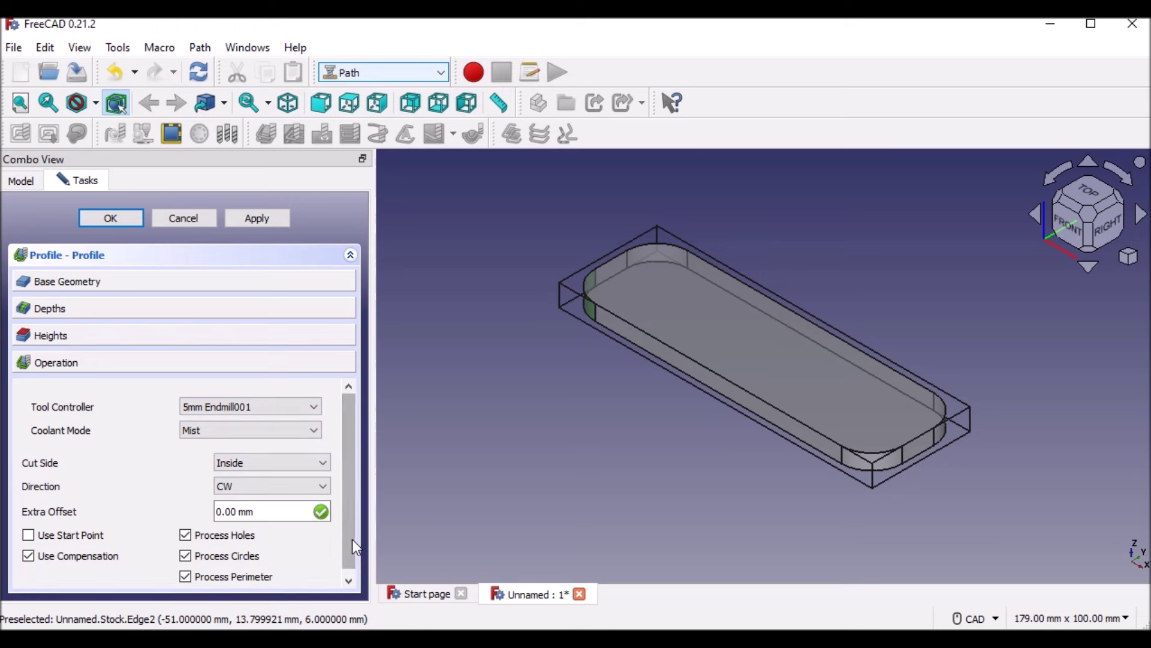
Step: Review the heights and base face list, then apply to generate the profile toolpath
{"action": "left_click", "coordinate": [48, 337]}
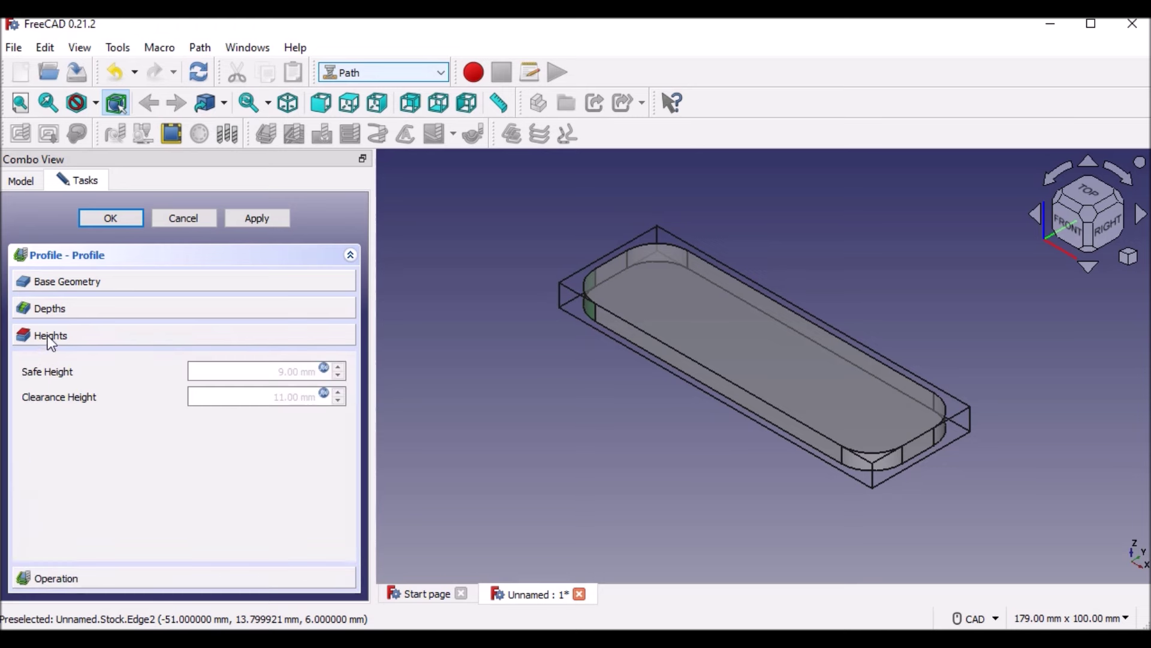
{"action": "left_click", "coordinate": [81, 282]}
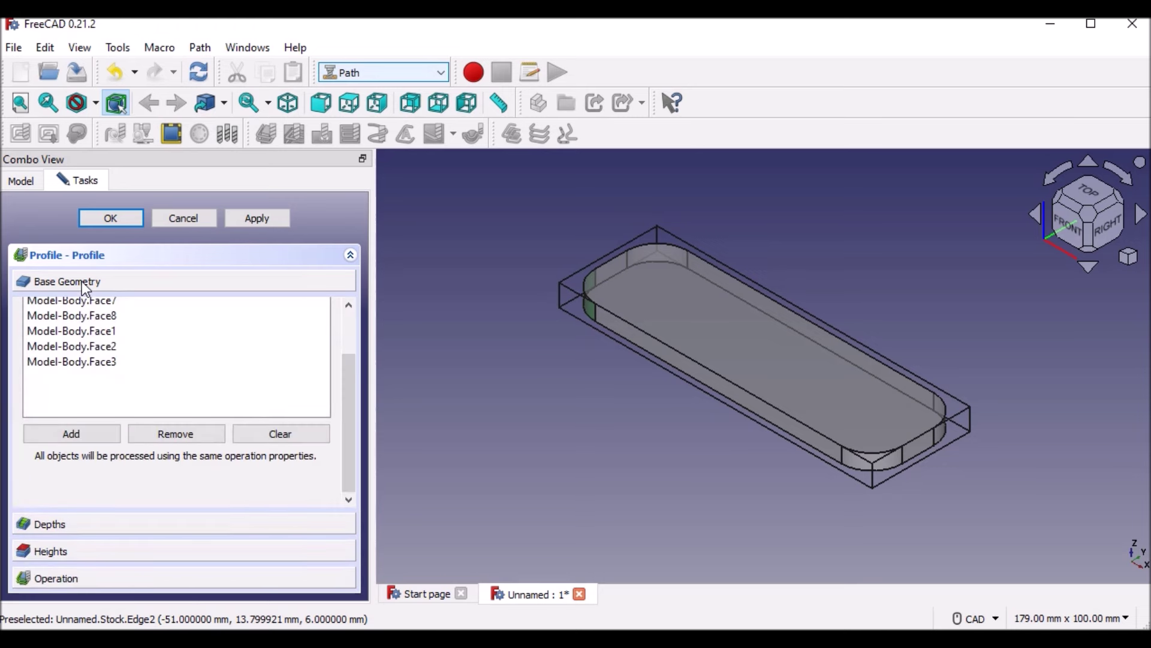
{"action": "left_click", "coordinate": [271, 221]}
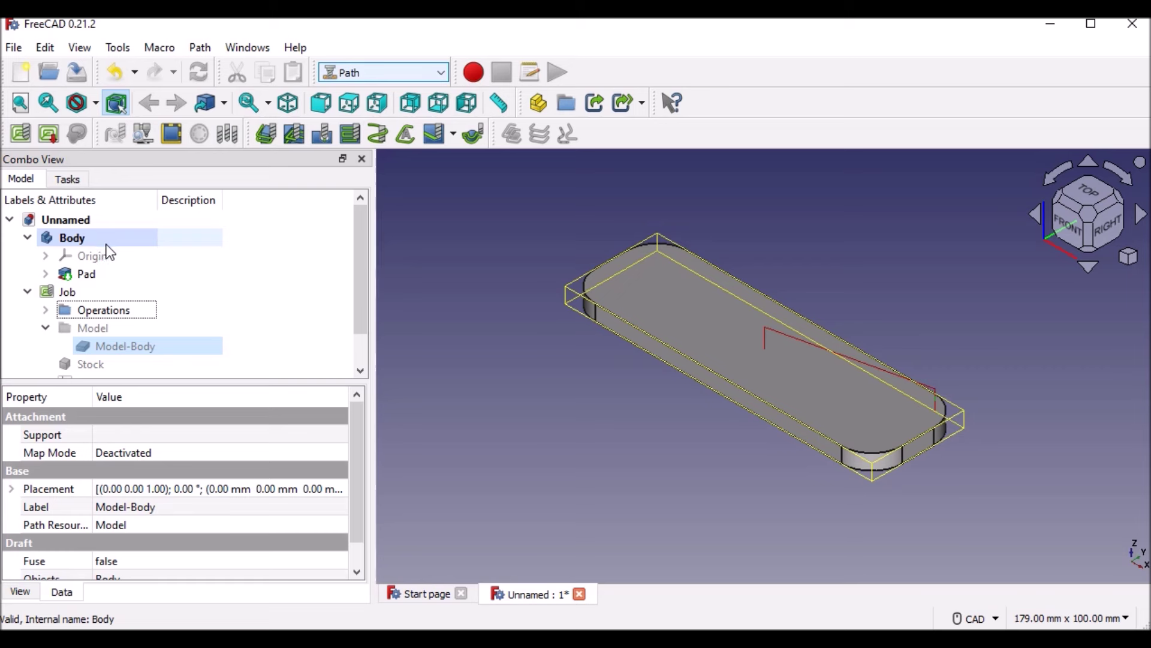
Step: Open the Path Simulator for the Job and play the Profile toolpath over the stock
{"action": "left_click_drag", "start_coordinate": [361, 273], "coordinate": [370, 336]}
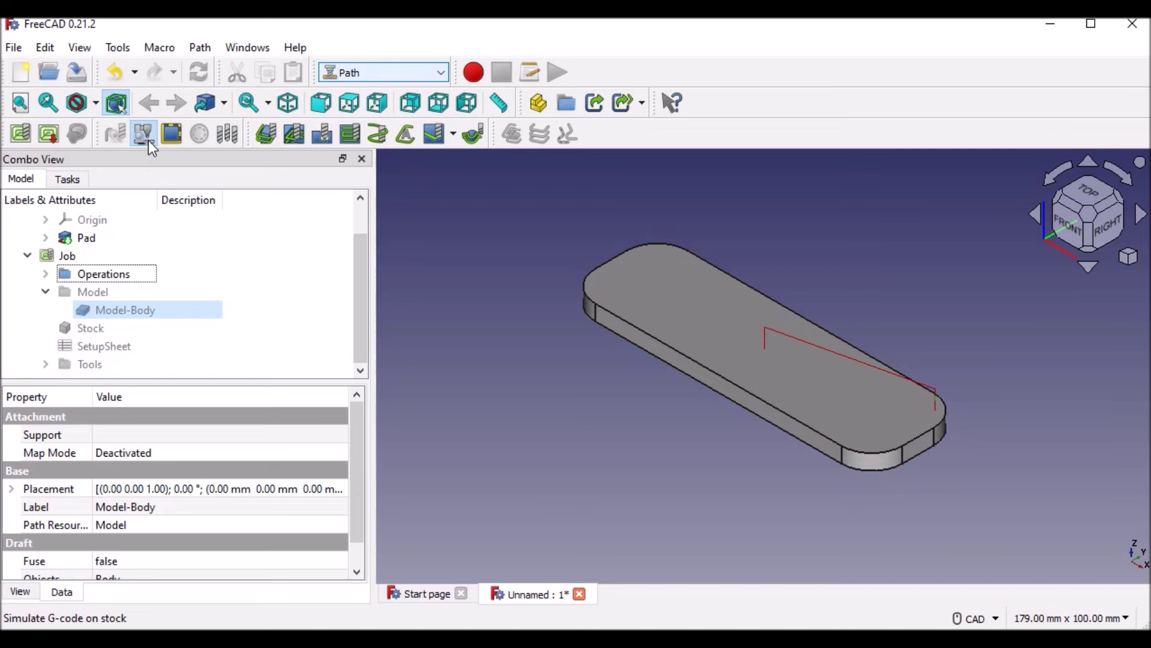
{"action": "left_click", "coordinate": [149, 140]}
{"action": "left_click", "coordinate": [144, 305]}
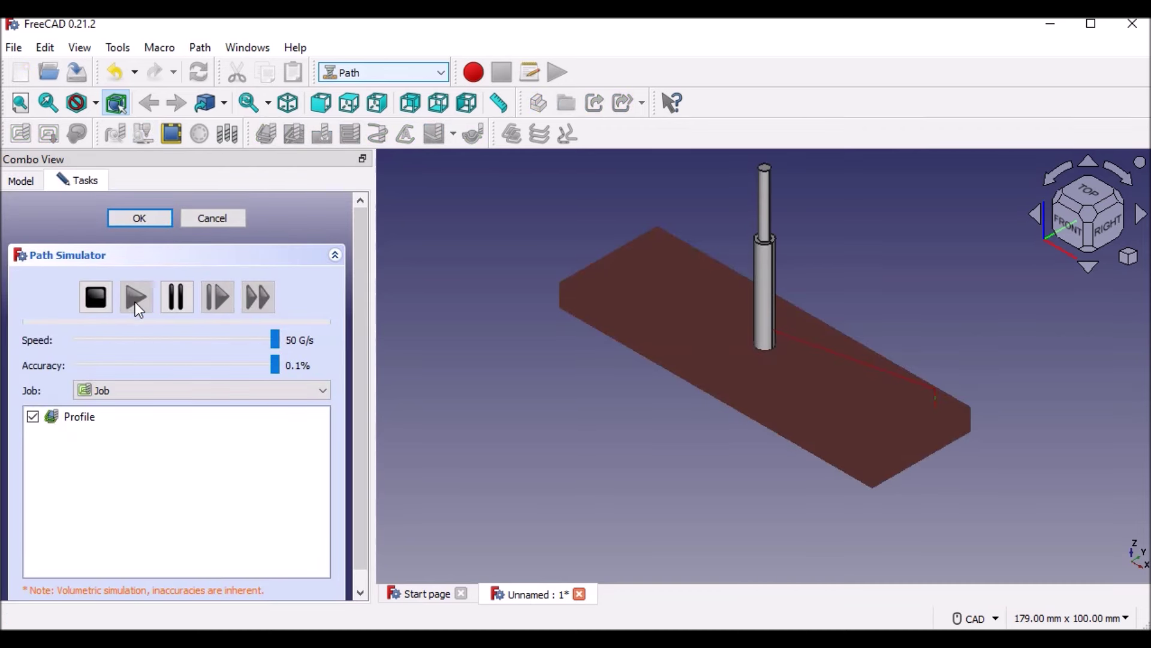